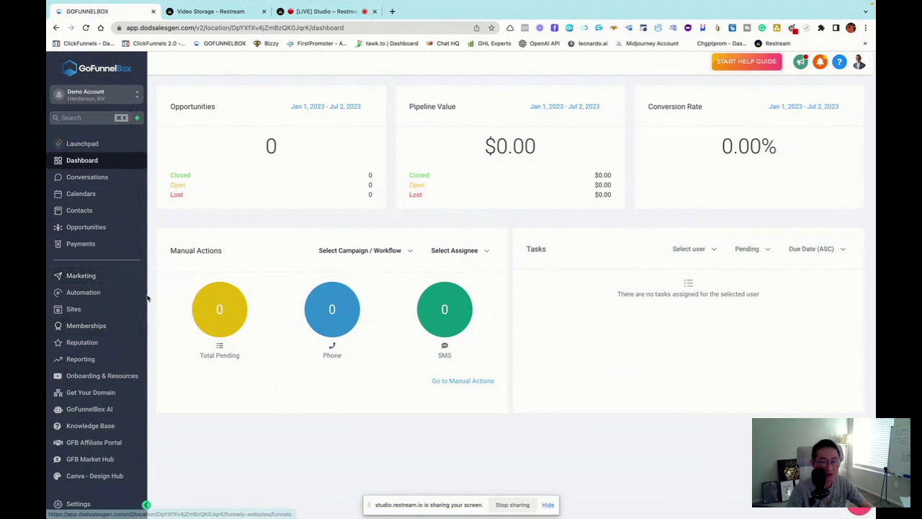
Step: Go to Sites > Forms and choose Add Form's 'Choose from Template' option
{"action": "left_click", "coordinate": [74, 310]}
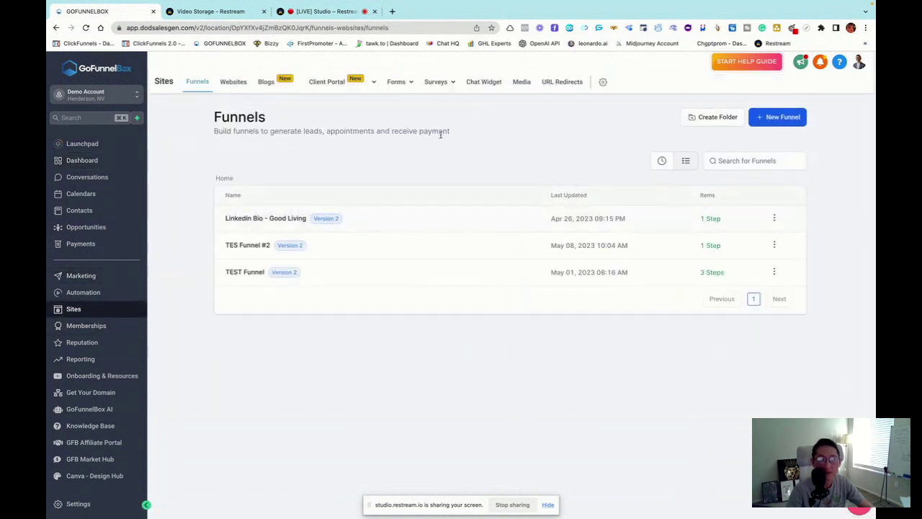
{"action": "mouse_move", "coordinate": [397, 82]}
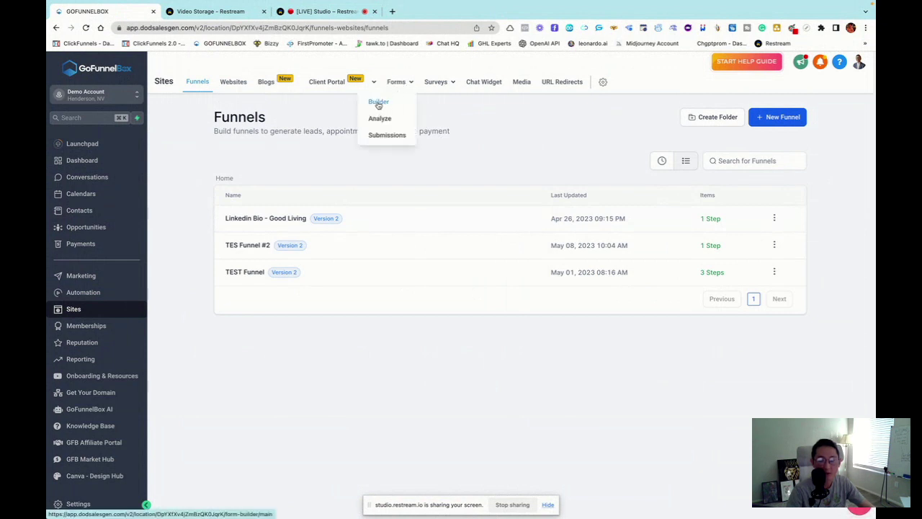
{"action": "left_click", "coordinate": [375, 103]}
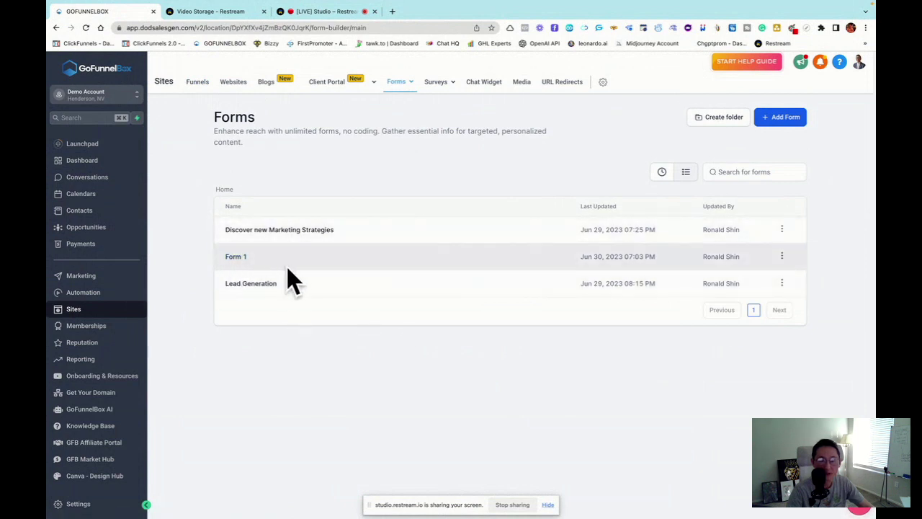
{"action": "left_click", "coordinate": [781, 119]}
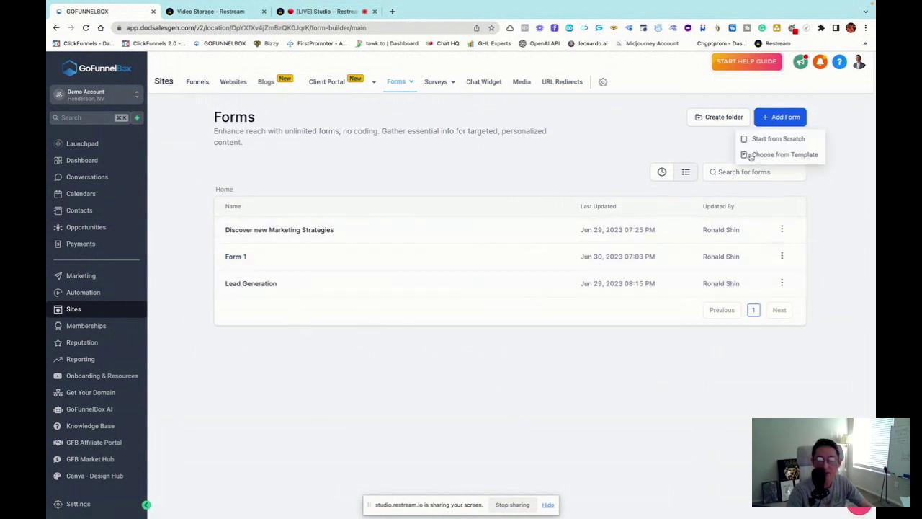
{"action": "left_click", "coordinate": [625, 150]}
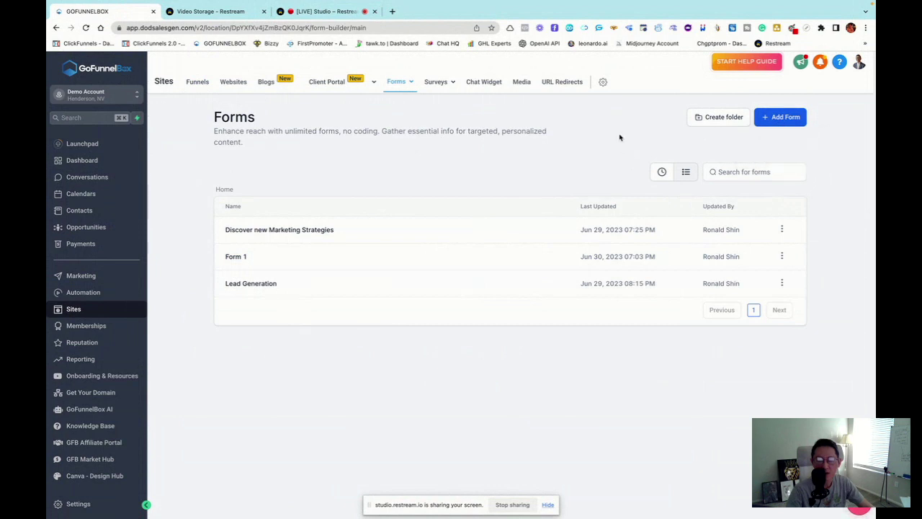
{"action": "left_click", "coordinate": [780, 118]}
Step: Browse the form Template Library
{"action": "left_click", "coordinate": [766, 156]}
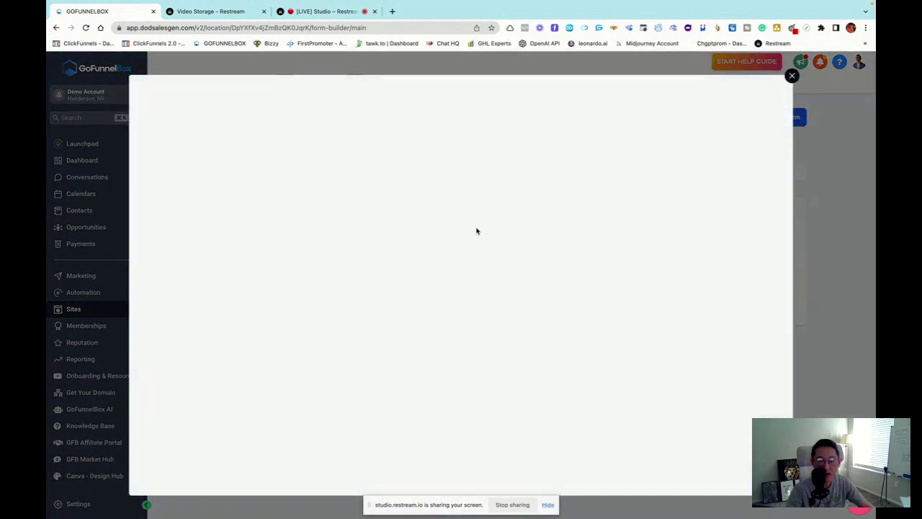
{"action": "scroll", "coordinate": [476, 286], "scroll_direction": "down", "scroll_amount": 2}
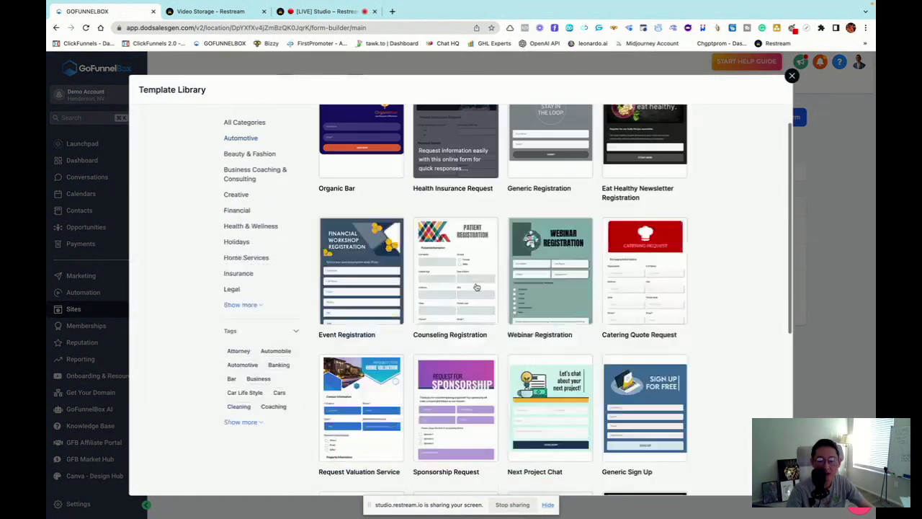
{"action": "scroll", "coordinate": [477, 287], "scroll_direction": "down", "scroll_amount": 4}
{"action": "scroll", "coordinate": [483, 285], "scroll_direction": "down", "scroll_amount": 3}
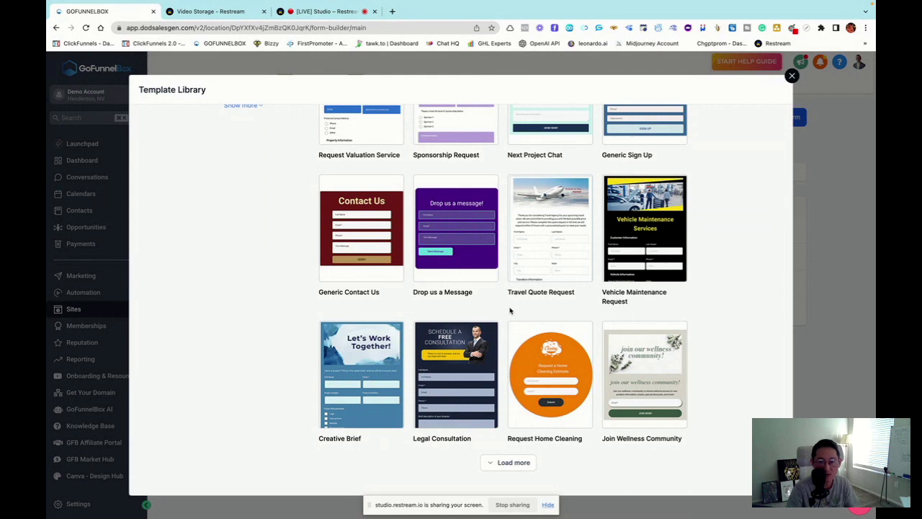
{"action": "scroll", "coordinate": [510, 310], "scroll_direction": "up", "scroll_amount": 2}
{"action": "scroll", "coordinate": [519, 311], "scroll_direction": "up", "scroll_amount": 2}
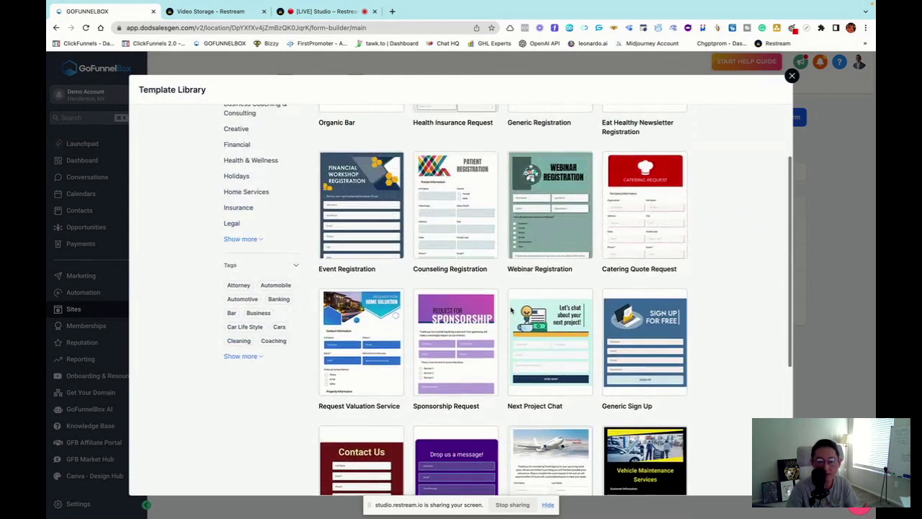
{"action": "scroll", "coordinate": [540, 313], "scroll_direction": "up", "scroll_amount": 1}
{"action": "scroll", "coordinate": [571, 318], "scroll_direction": "down", "scroll_amount": 1}
Step: Preview the Next Project Chat template, accept its terms, and add it as a form
{"action": "left_click", "coordinate": [571, 318]}
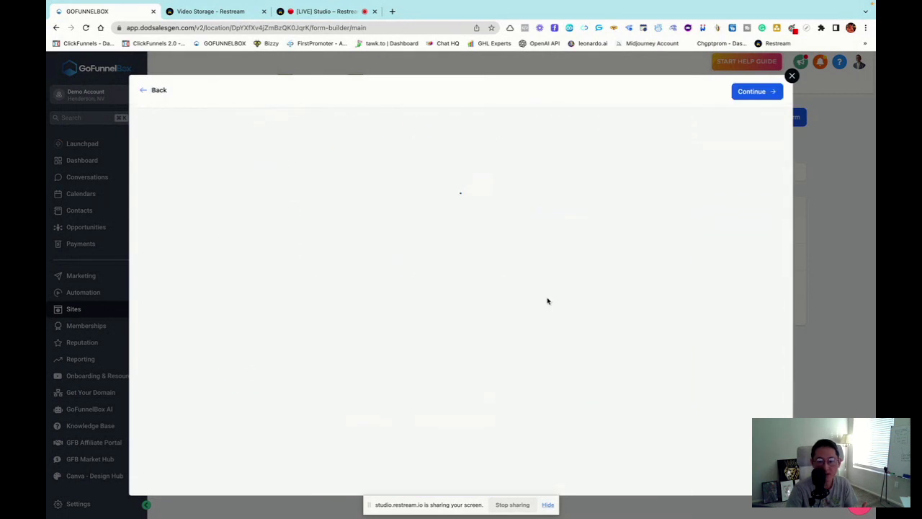
{"action": "scroll", "coordinate": [553, 221], "scroll_direction": "down", "scroll_amount": 2}
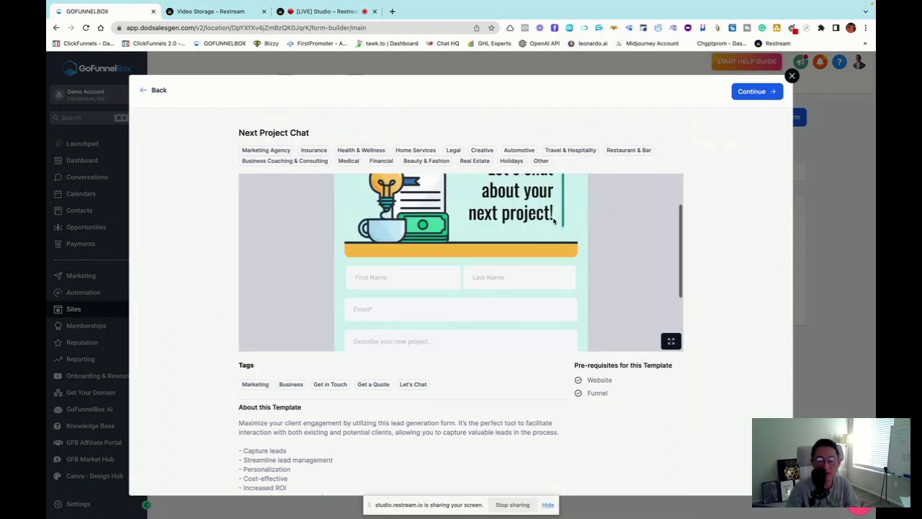
{"action": "scroll", "coordinate": [553, 221], "scroll_direction": "down", "scroll_amount": 3}
{"action": "scroll", "coordinate": [553, 221], "scroll_direction": "up", "scroll_amount": 5}
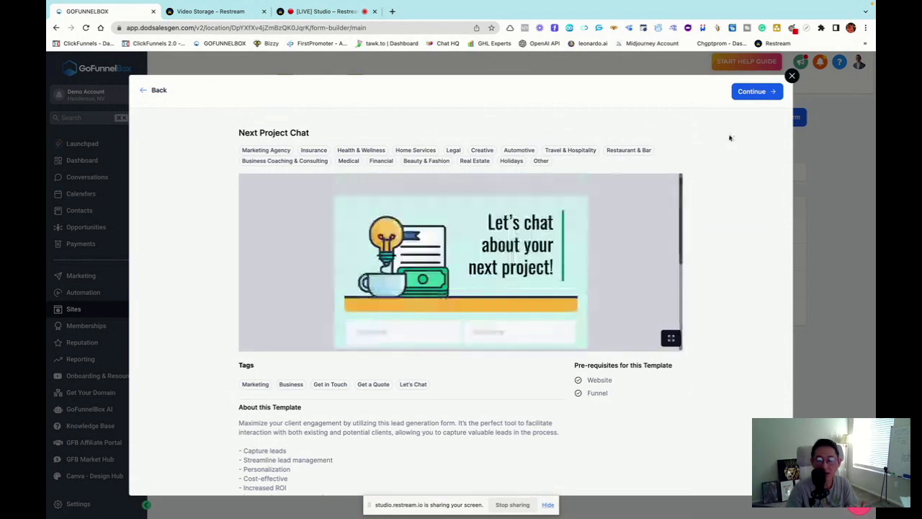
{"action": "left_click", "coordinate": [751, 91]}
{"action": "left_click", "coordinate": [608, 116]}
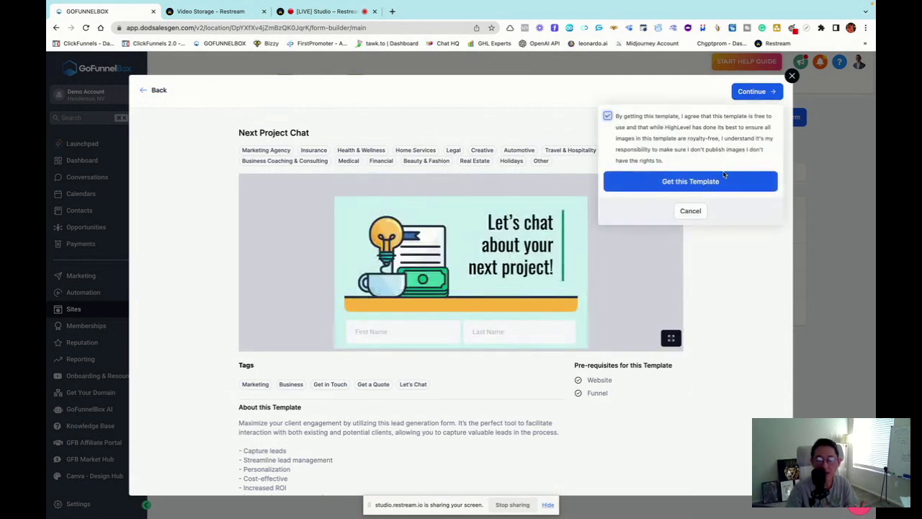
{"action": "left_click", "coordinate": [698, 182]}
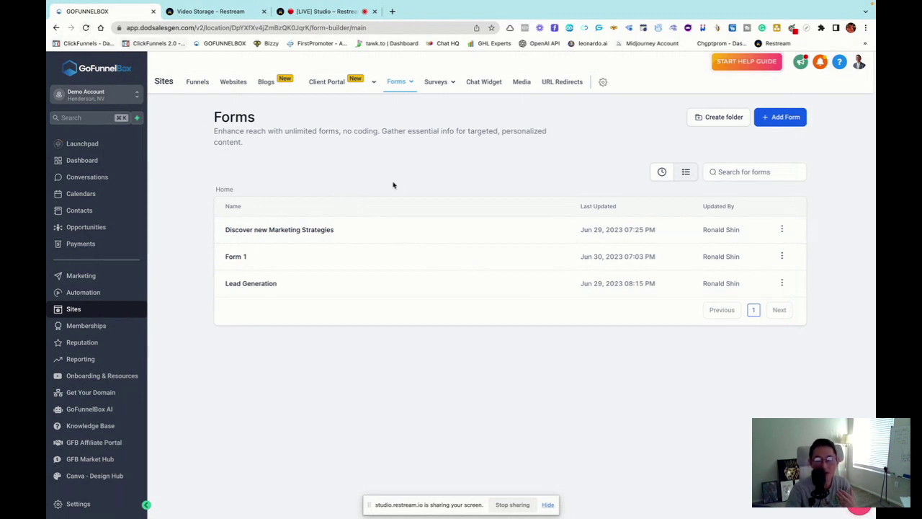
Step: Reload the forms list, peek at Discover new Marketing Strategies, then open the new Lead Generation form
{"action": "left_click", "coordinate": [85, 28]}
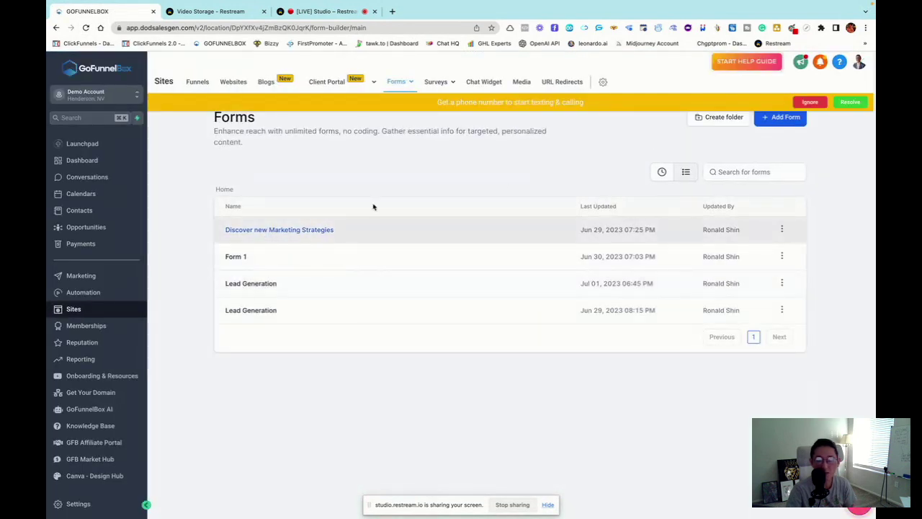
{"action": "left_click", "coordinate": [810, 102]}
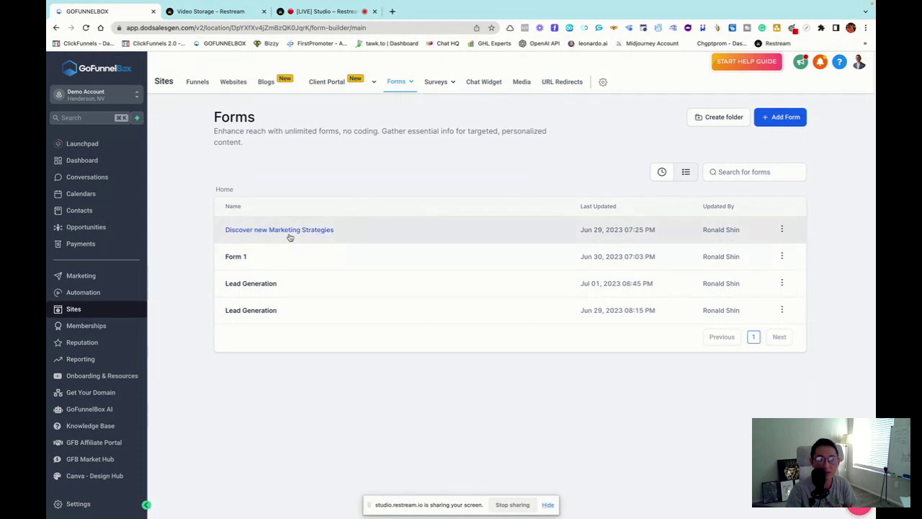
{"action": "left_click", "coordinate": [556, 284]}
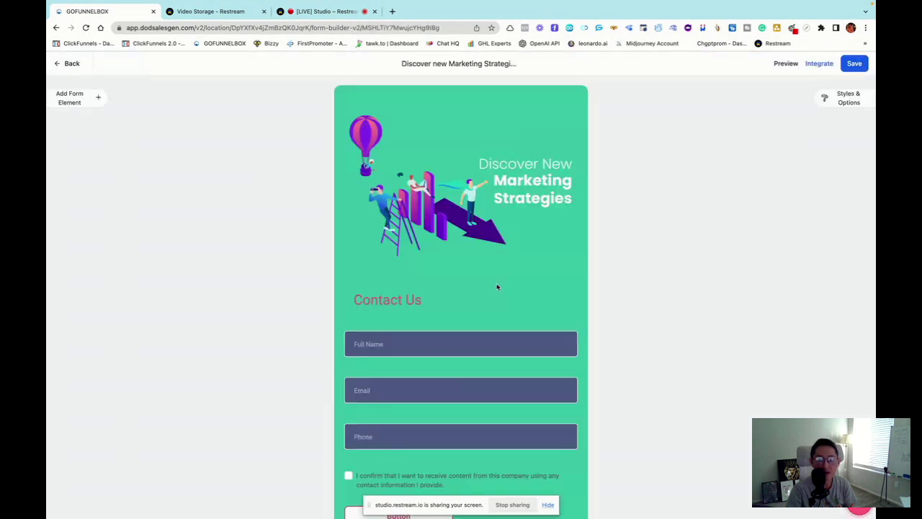
{"action": "left_click", "coordinate": [67, 64]}
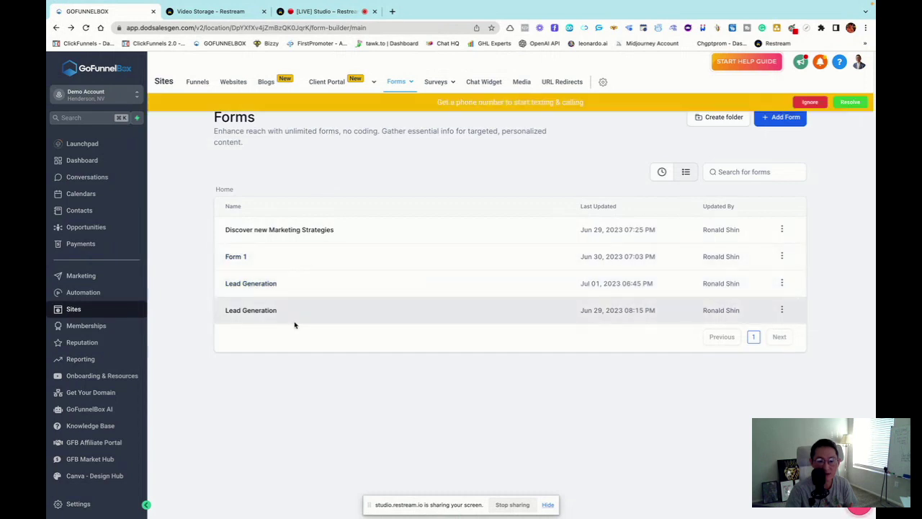
{"action": "left_click", "coordinate": [250, 284]}
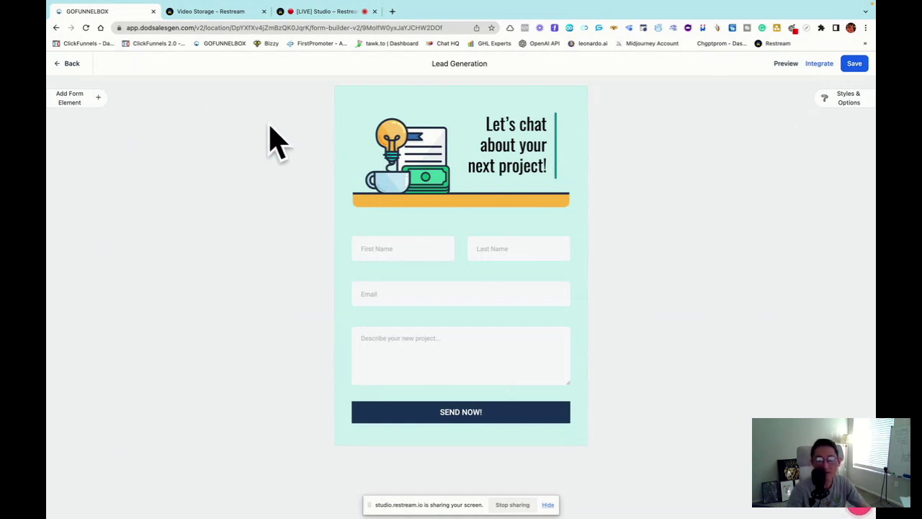
Step: Look through the Quick Add and Custom Fields form element lists
{"action": "left_click", "coordinate": [67, 101]}
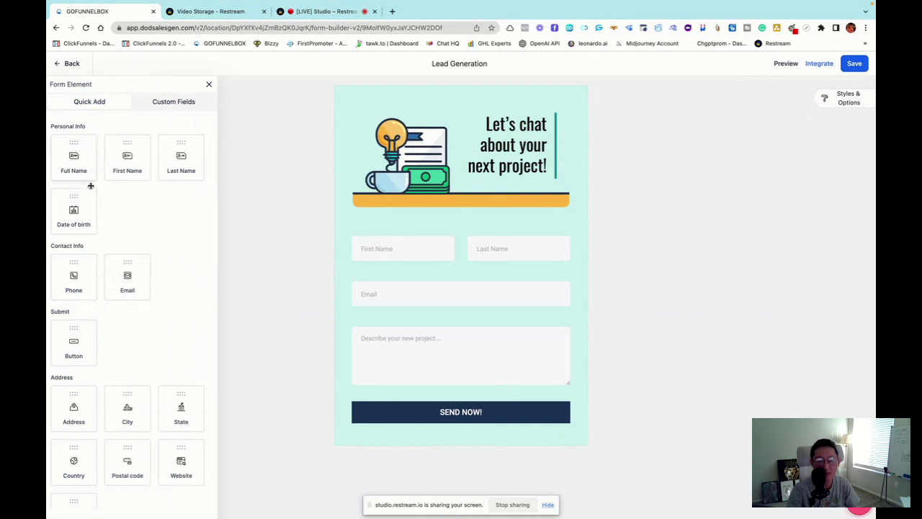
{"action": "left_click", "coordinate": [167, 103]}
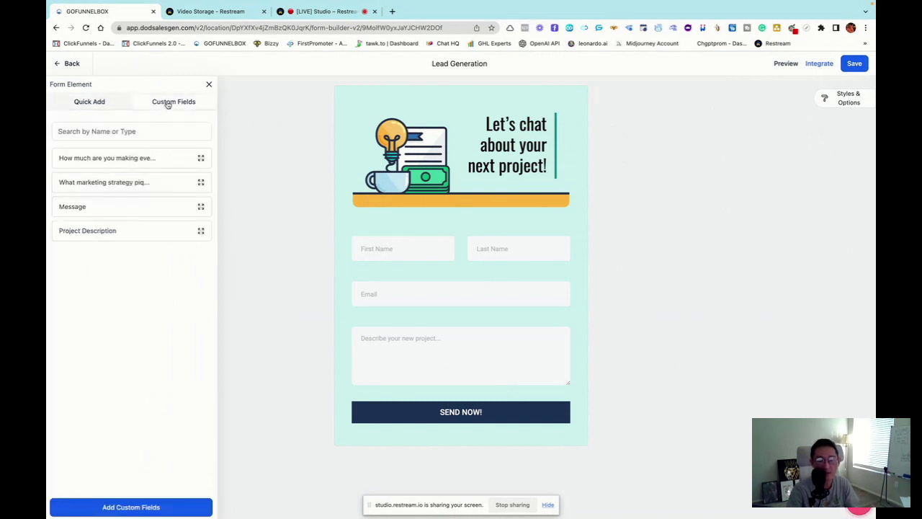
{"action": "left_click", "coordinate": [88, 105]}
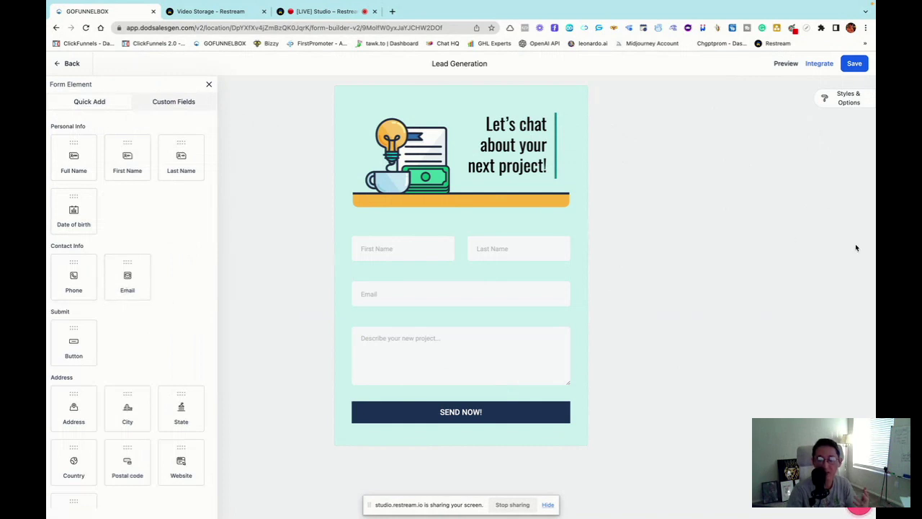
Step: Check the form's On Submit option, leaving it set to open a URL
{"action": "left_click", "coordinate": [843, 102]}
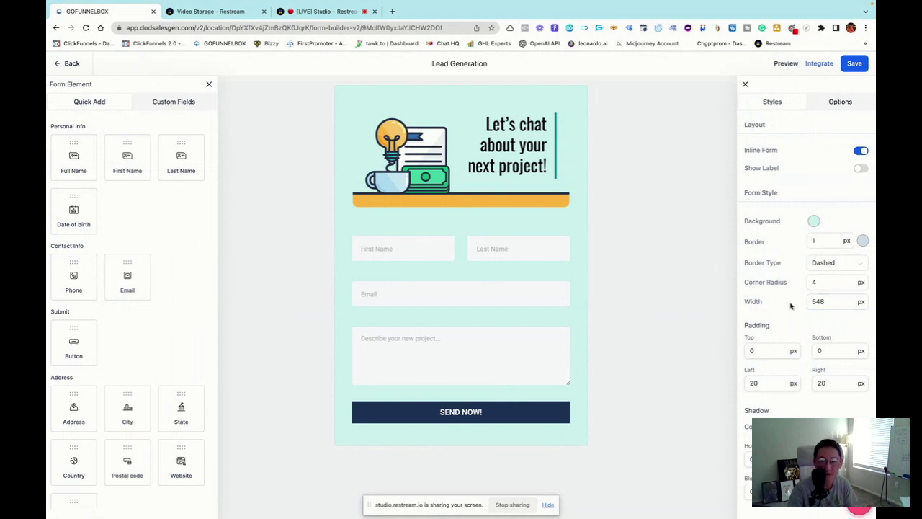
{"action": "left_click", "coordinate": [841, 103]}
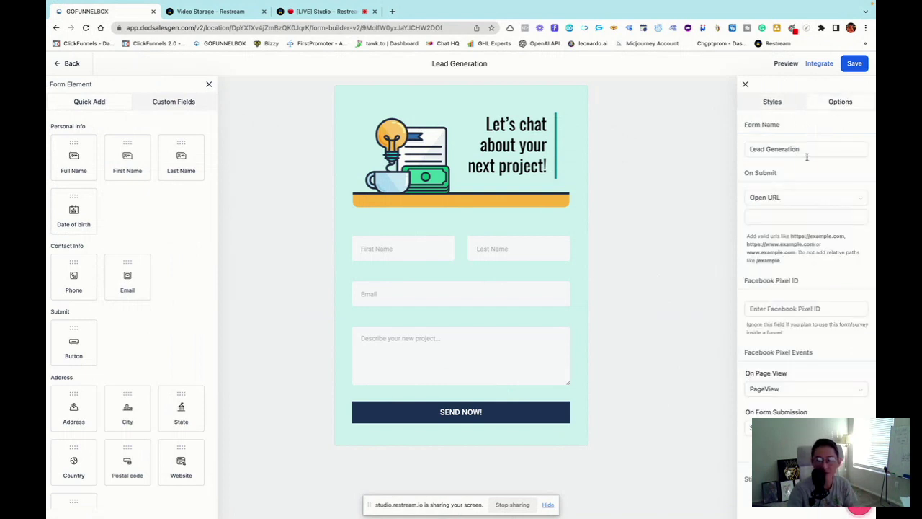
{"action": "left_click", "coordinate": [793, 197]}
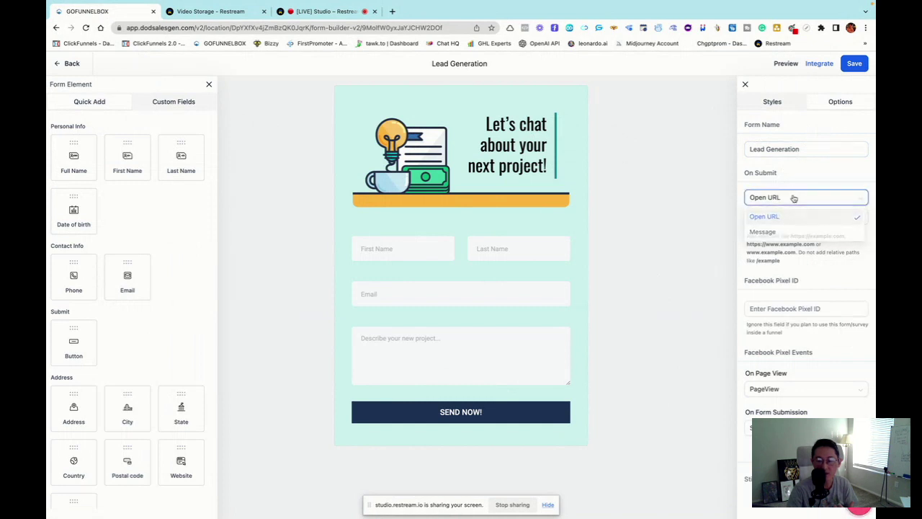
{"action": "left_click", "coordinate": [793, 198]}
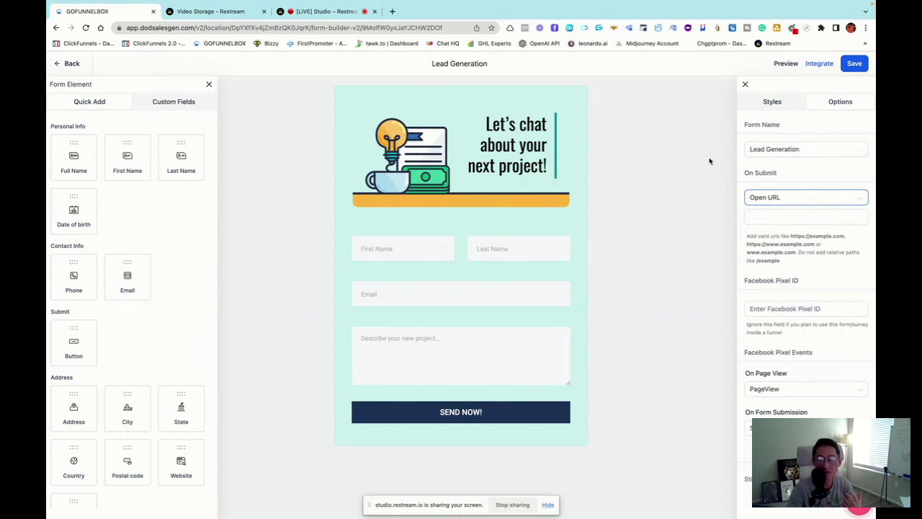
Step: Select the 'Let's chat about your next project!' header image and drop a new element beneath it
{"action": "left_click", "coordinate": [771, 103]}
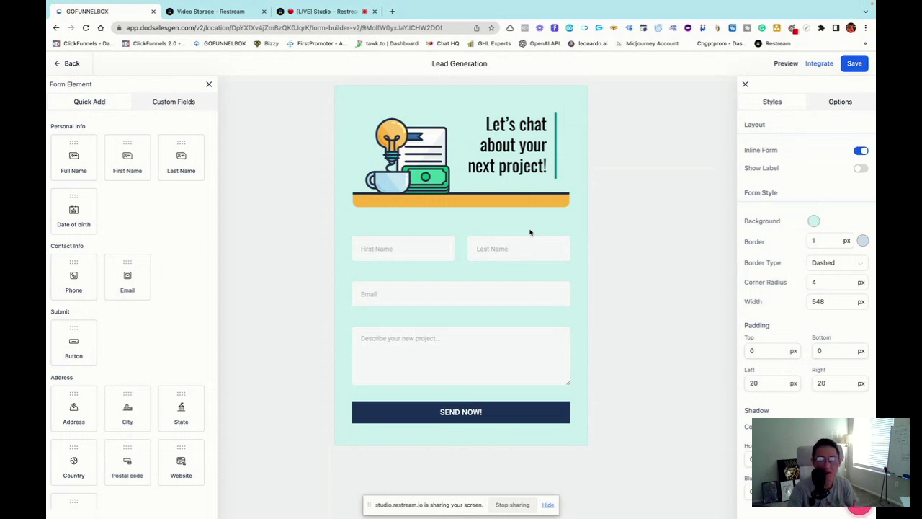
{"action": "left_click", "coordinate": [468, 170]}
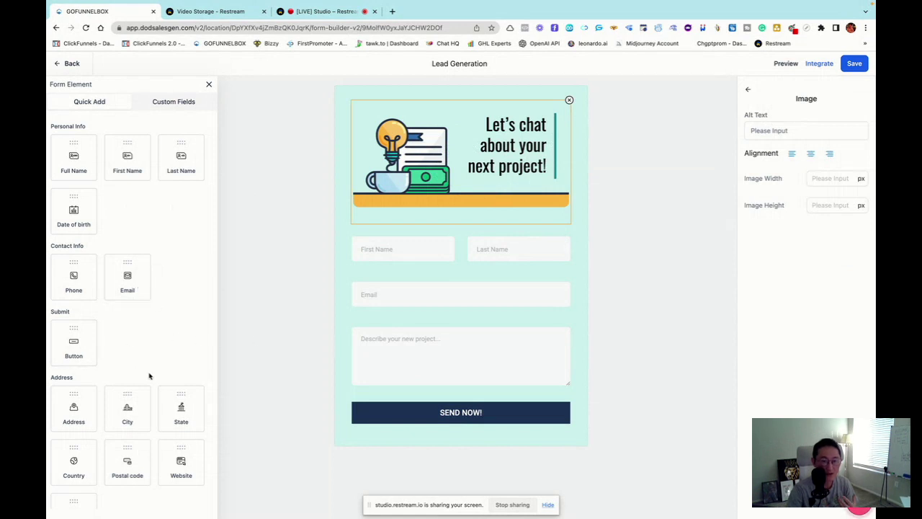
{"action": "scroll", "coordinate": [149, 377], "scroll_direction": "down", "scroll_amount": 2}
{"action": "scroll", "coordinate": [144, 367], "scroll_direction": "down", "scroll_amount": 2}
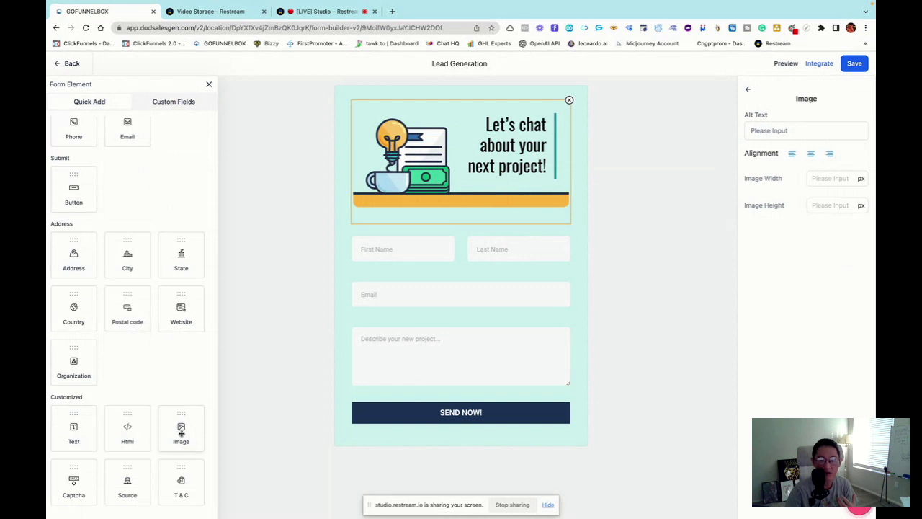
{"action": "left_click_drag", "start_coordinate": [181, 431], "coordinate": [444, 258]}
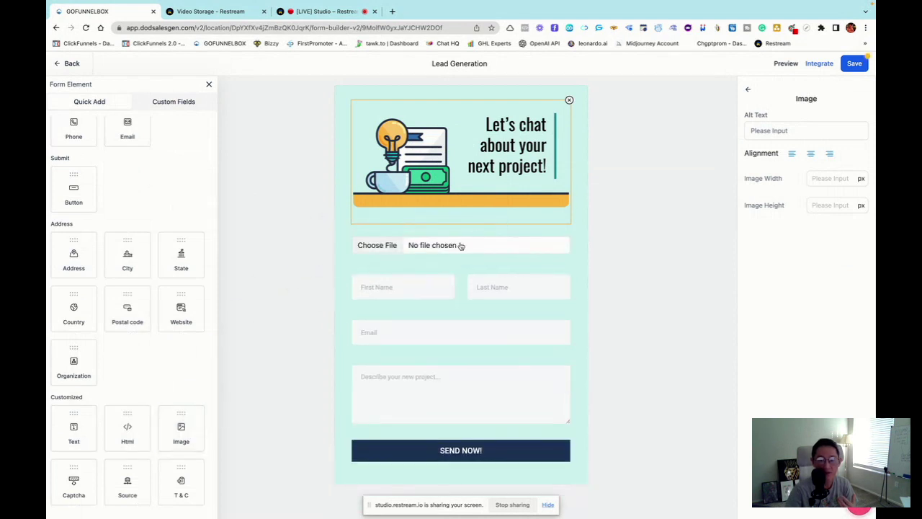
Step: Upload Untitled design (4).png as the FunnelBox logo under the header graphic
{"action": "left_click", "coordinate": [434, 249]}
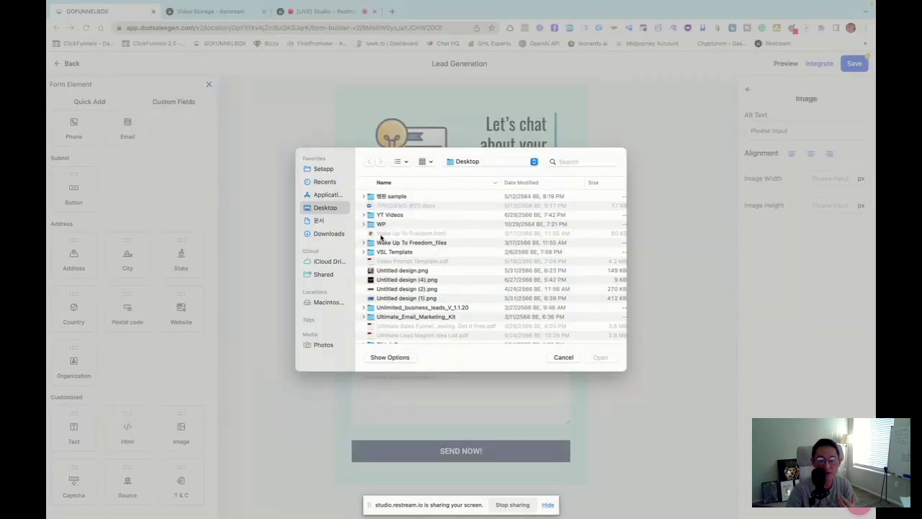
{"action": "scroll", "coordinate": [435, 247], "scroll_direction": "down", "scroll_amount": 2}
{"action": "scroll", "coordinate": [436, 247], "scroll_direction": "down", "scroll_amount": 2}
{"action": "scroll", "coordinate": [435, 247], "scroll_direction": "down", "scroll_amount": 2}
{"action": "scroll", "coordinate": [414, 247], "scroll_direction": "up", "scroll_amount": 1}
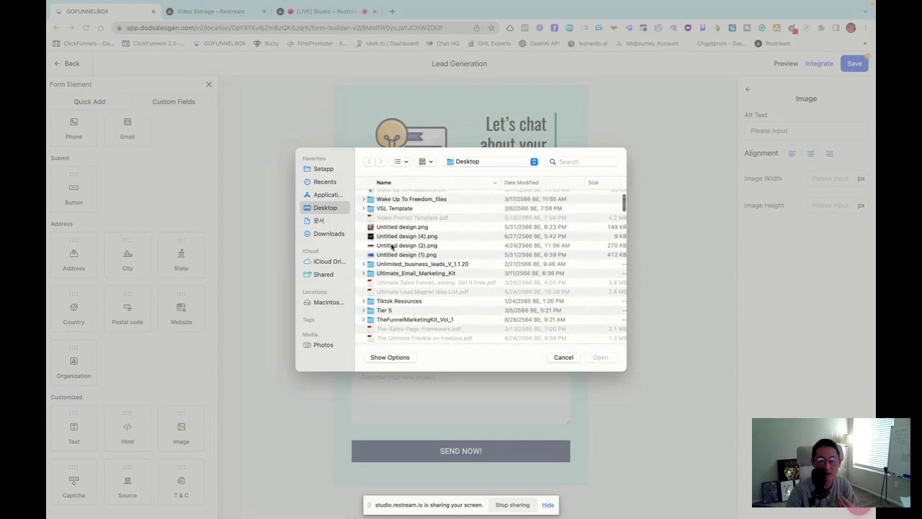
{"action": "left_click", "coordinate": [393, 236]}
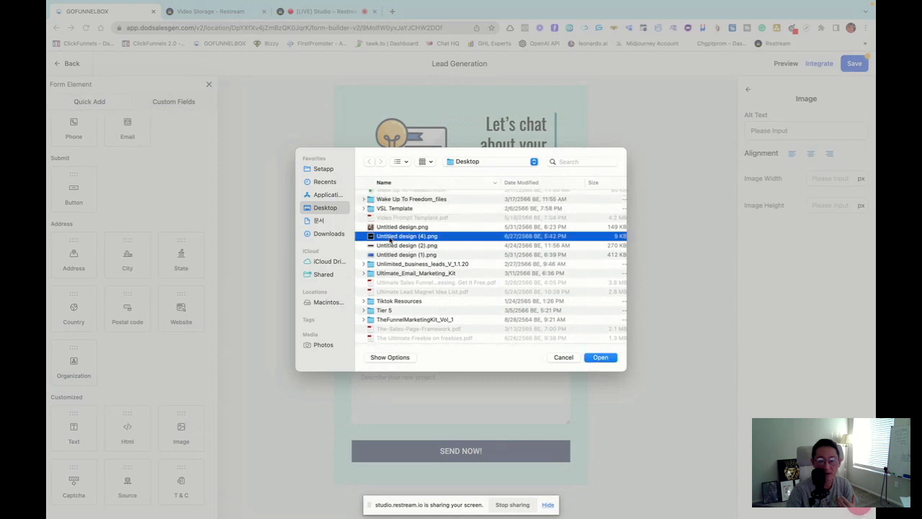
{"action": "left_click", "coordinate": [600, 357]}
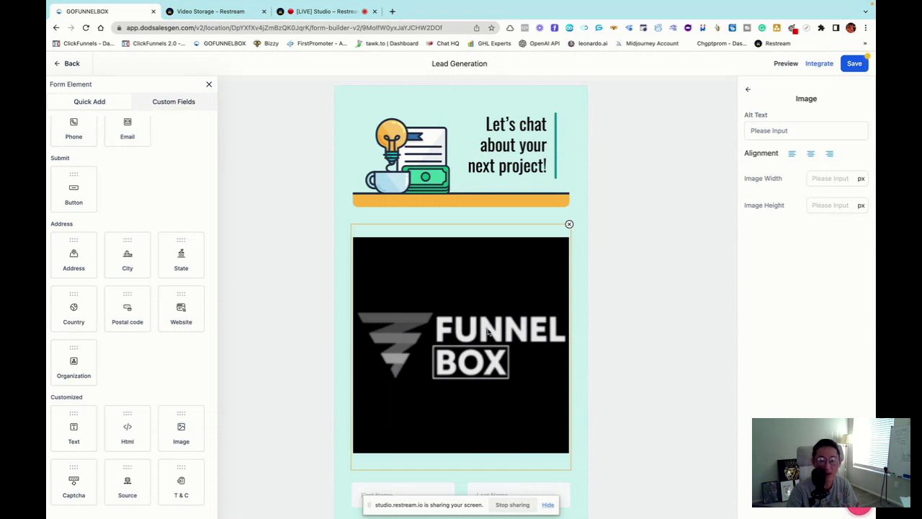
{"action": "scroll", "coordinate": [504, 288], "scroll_direction": "down", "scroll_amount": 2}
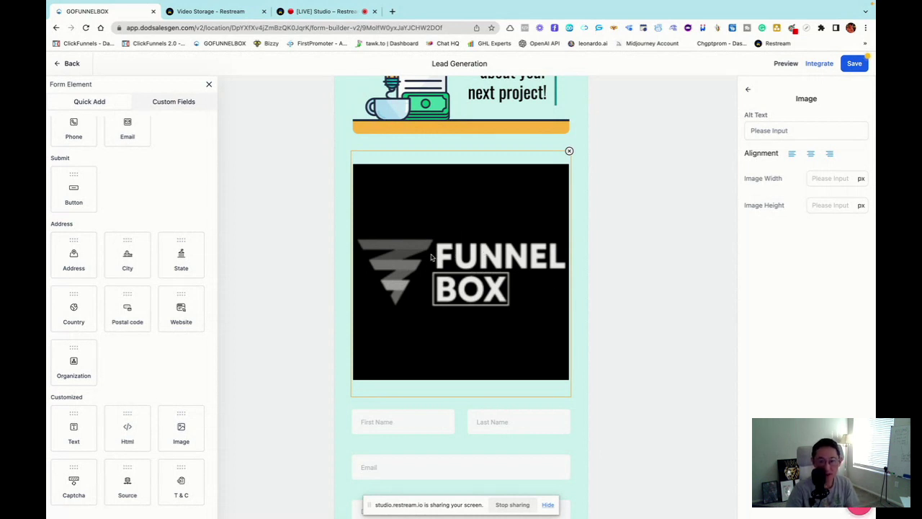
{"action": "scroll", "coordinate": [431, 258], "scroll_direction": "up", "scroll_amount": 1}
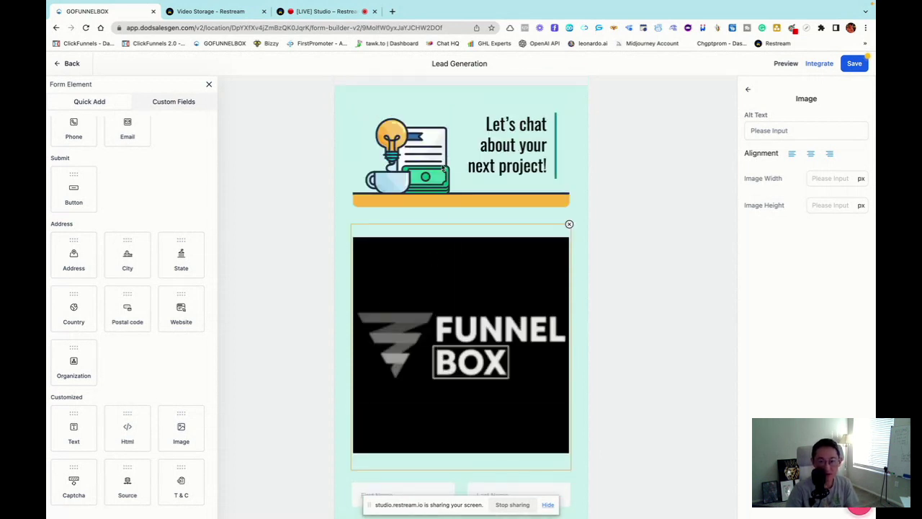
Step: Set the logo width to 150 and try the left, center and right alignments
{"action": "left_click", "coordinate": [826, 180]}
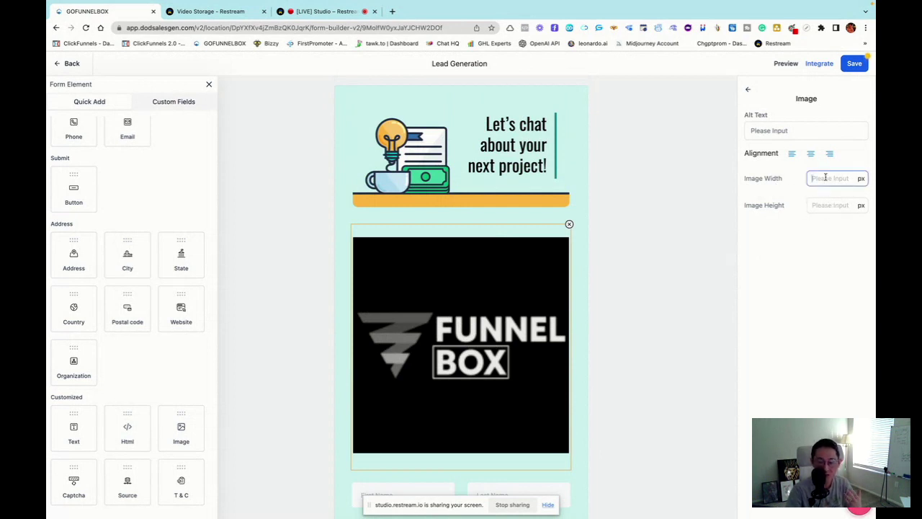
{"action": "type", "text": "150"}
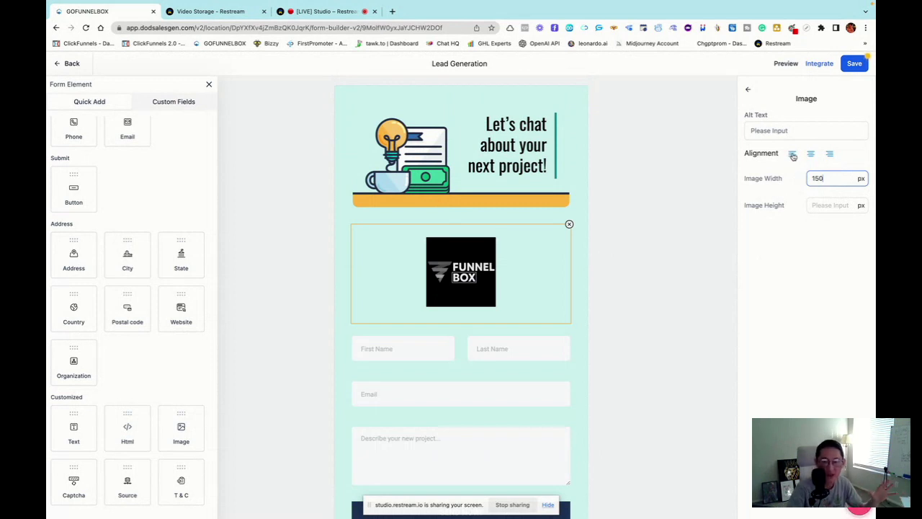
{"action": "left_click", "coordinate": [793, 154]}
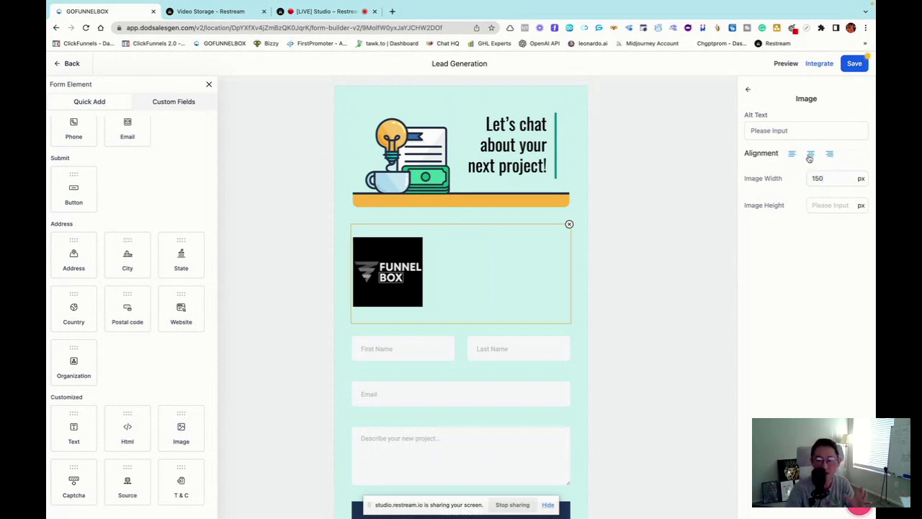
{"action": "left_click", "coordinate": [810, 154]}
{"action": "left_click", "coordinate": [830, 154]}
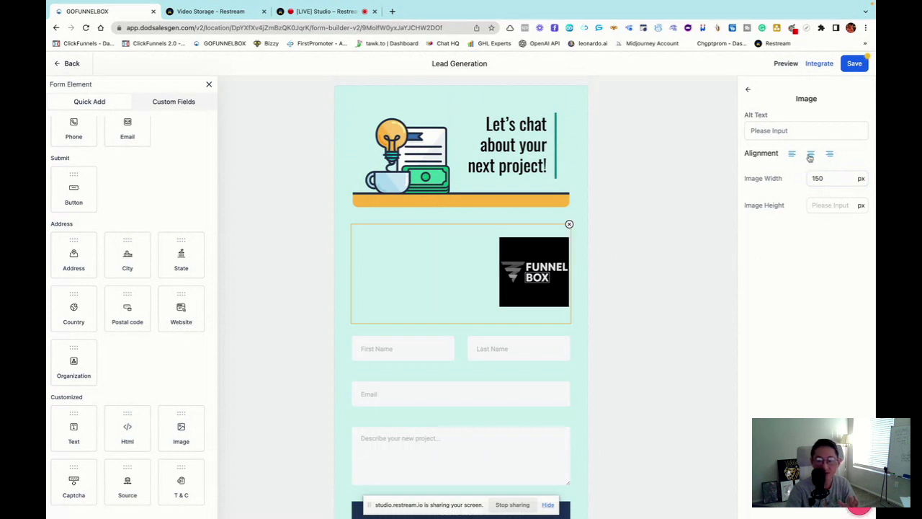
{"action": "left_click", "coordinate": [811, 154]}
{"action": "left_click", "coordinate": [792, 155]}
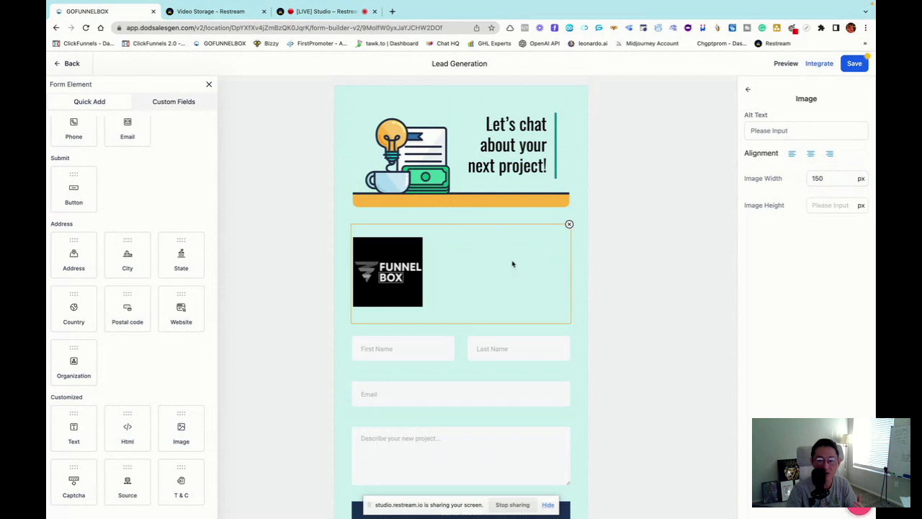
Step: Move the logo below the SEND NOW button and center it
{"action": "mouse_move", "coordinate": [512, 264]}
{"action": "left_mouse_down"}
{"action": "mouse_move", "coordinate": [519, 444]}
{"action": "mouse_move", "coordinate": [543, 315]}
{"action": "left_mouse_up"}
{"action": "mouse_move", "coordinate": [418, 434]}
{"action": "left_mouse_down"}
{"action": "mouse_move", "coordinate": [459, 499]}
{"action": "mouse_move", "coordinate": [453, 454]}
{"action": "left_mouse_up"}
{"action": "left_click", "coordinate": [825, 209]}
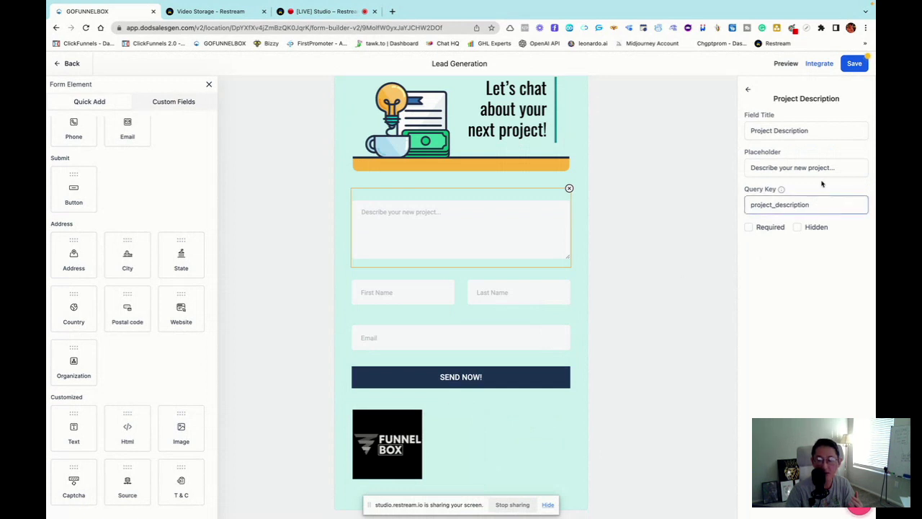
{"action": "left_click", "coordinate": [748, 89]}
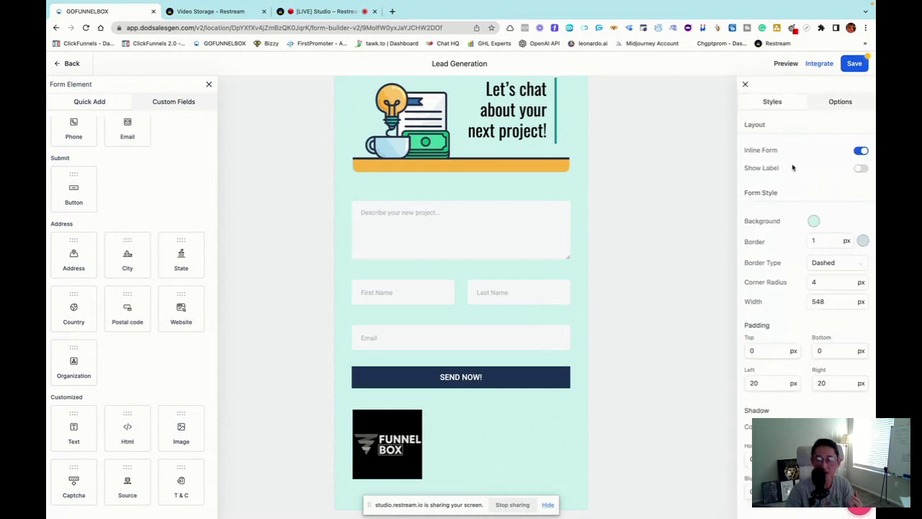
{"action": "left_click", "coordinate": [437, 442]}
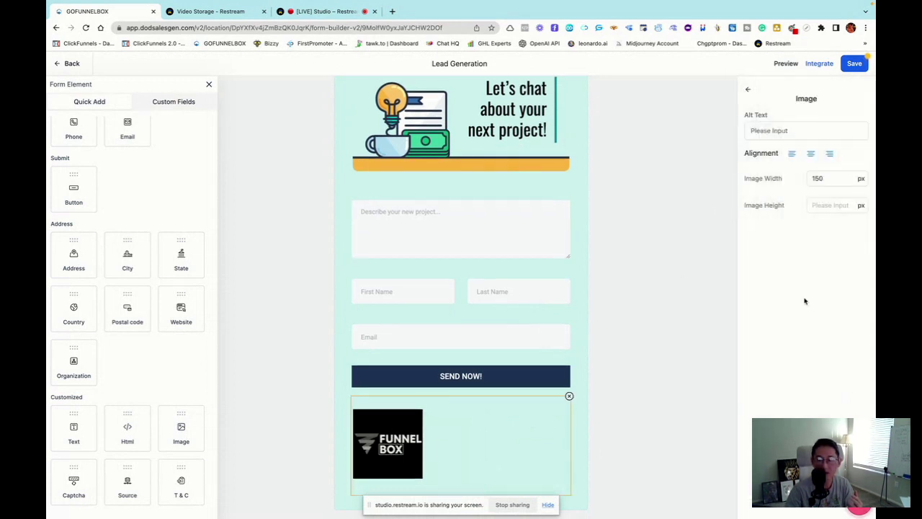
{"action": "left_click", "coordinate": [831, 155]}
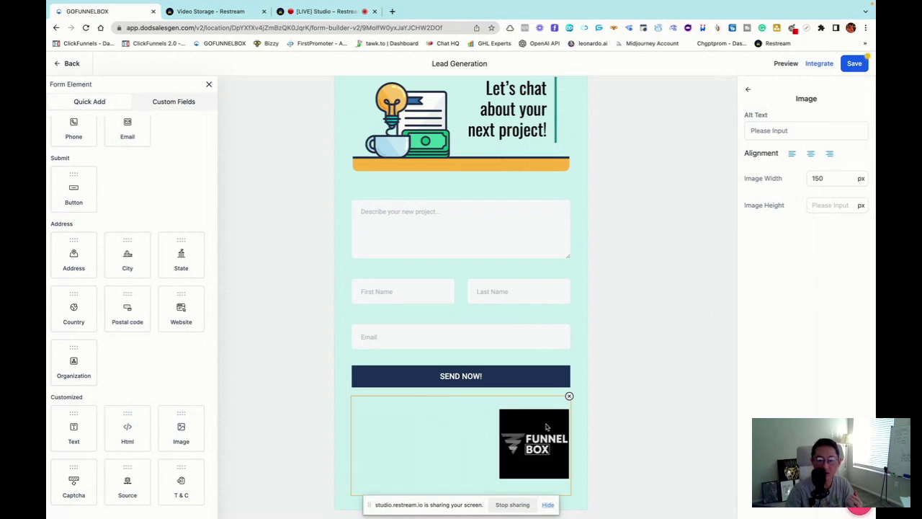
{"action": "left_click", "coordinate": [809, 155]}
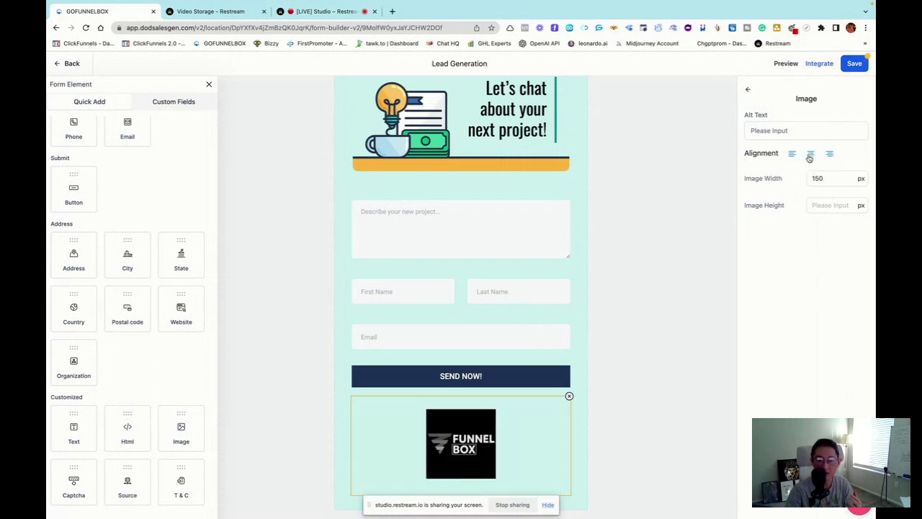
{"action": "left_click", "coordinate": [677, 279]}
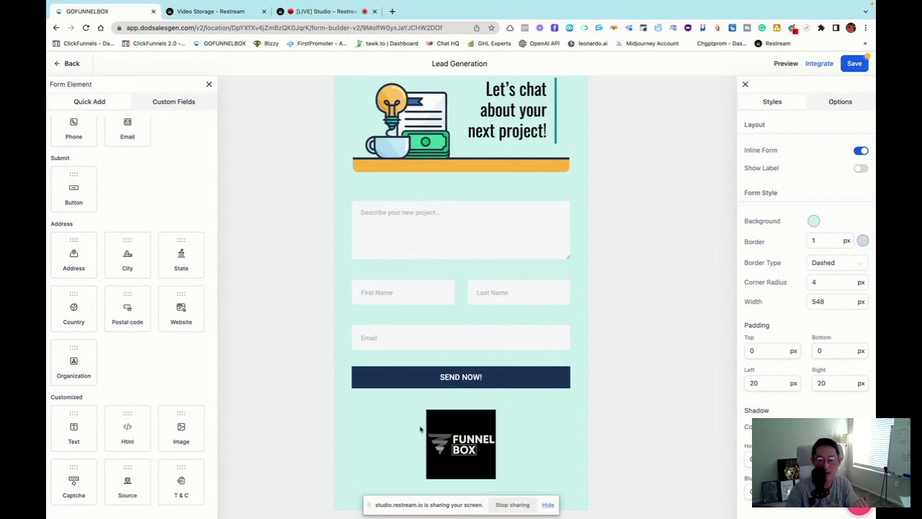
Step: Change the logo's image width to 100 px
{"action": "left_click", "coordinate": [458, 439]}
{"action": "left_click", "coordinate": [825, 178]}
{"action": "double_click", "coordinate": [818, 178]}
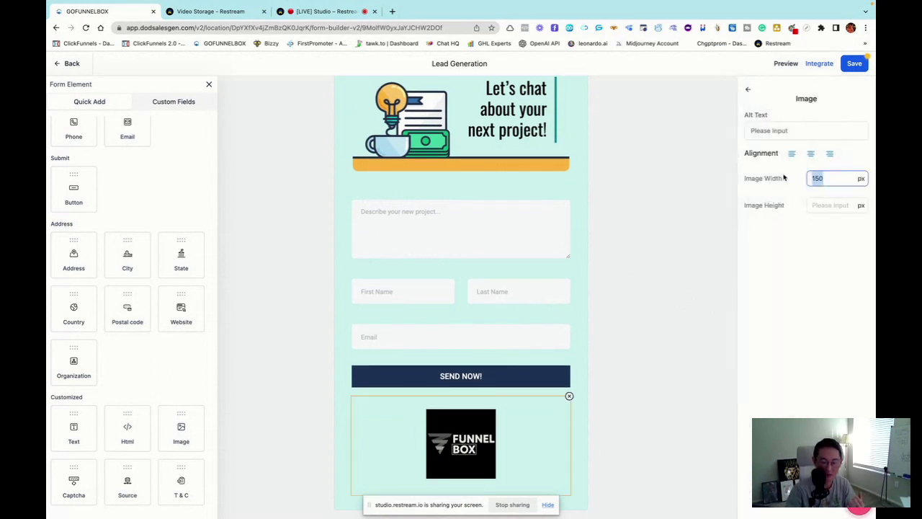
{"action": "type", "text": "100"}
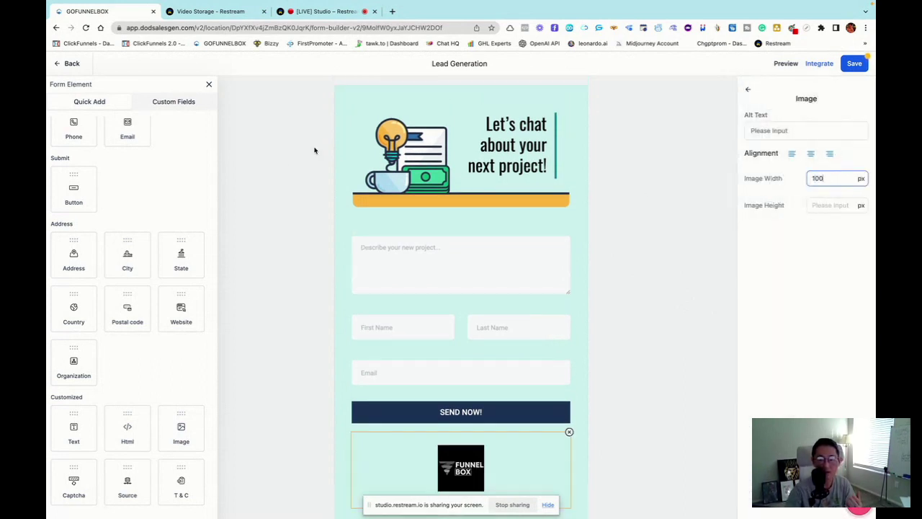
{"action": "left_click", "coordinate": [271, 160]}
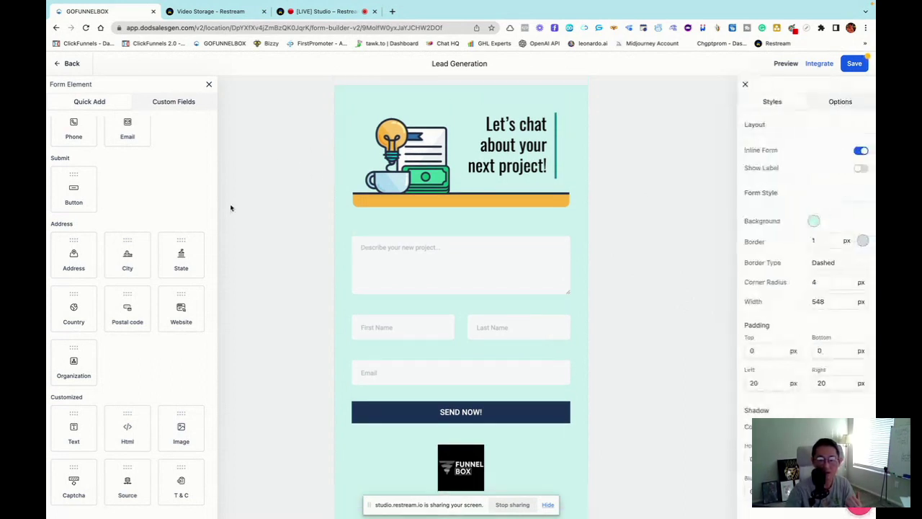
{"action": "left_click", "coordinate": [854, 64]}
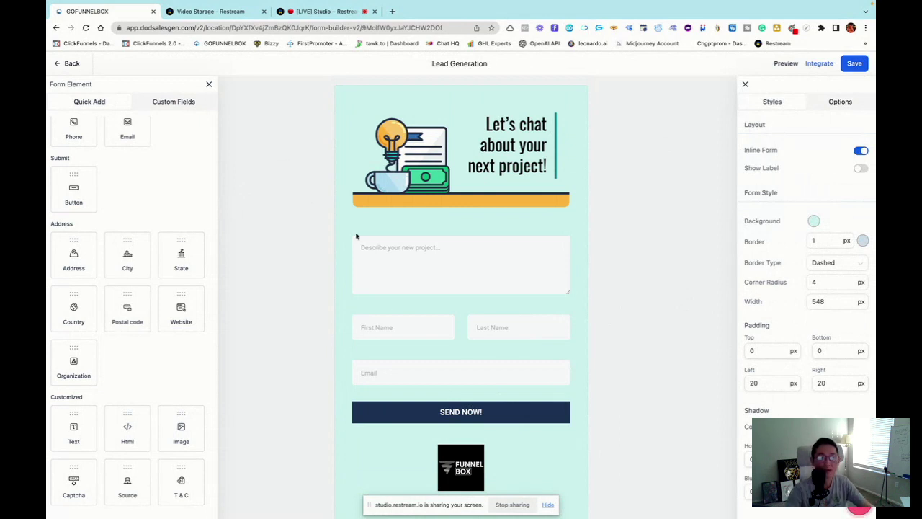
Step: Save the Lead Generation form, return to the forms list, and dismiss the phone-number notice
{"action": "left_click", "coordinate": [854, 65]}
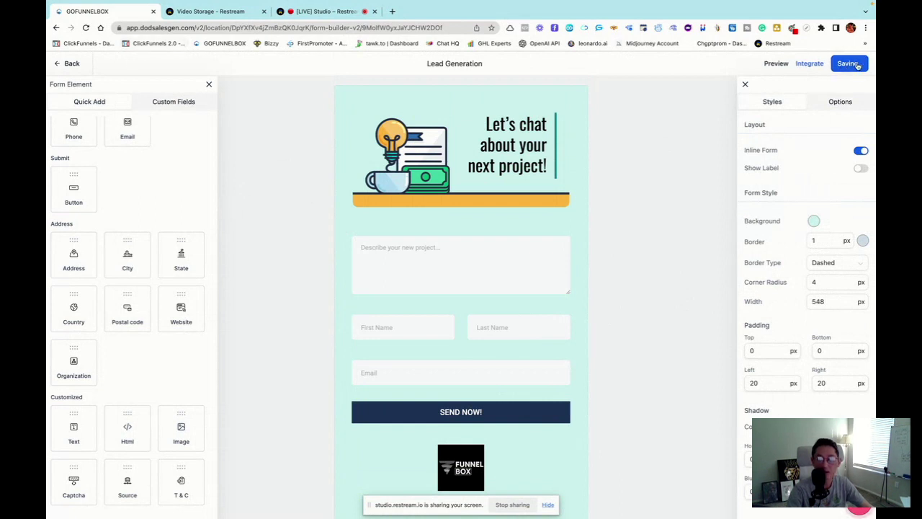
{"action": "left_click", "coordinate": [745, 85]}
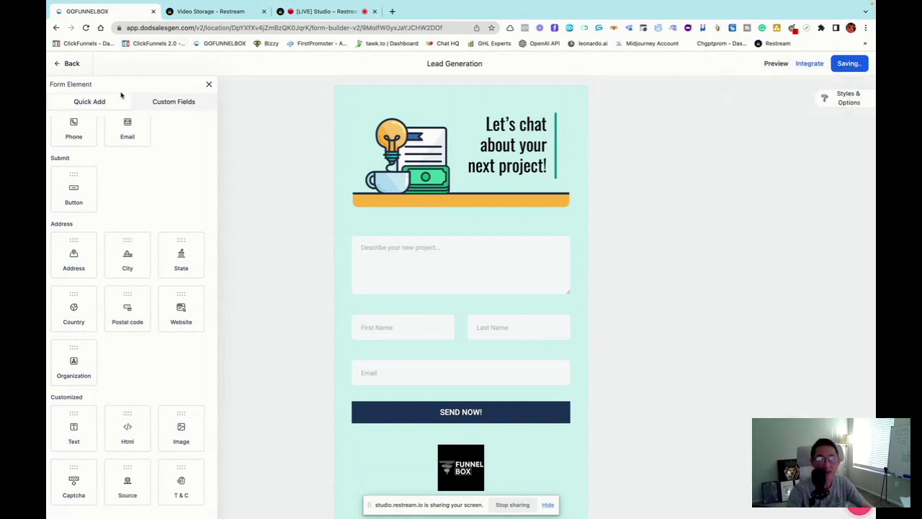
{"action": "left_click", "coordinate": [67, 63]}
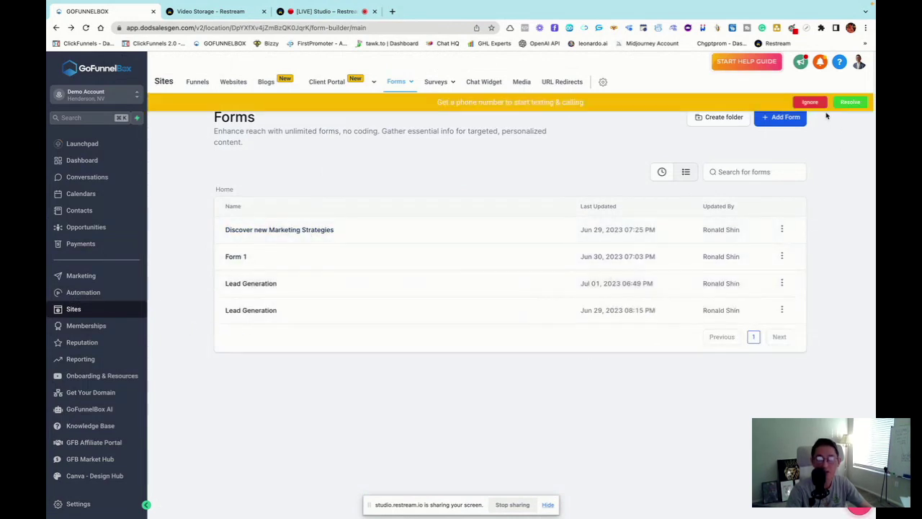
{"action": "left_click", "coordinate": [814, 103]}
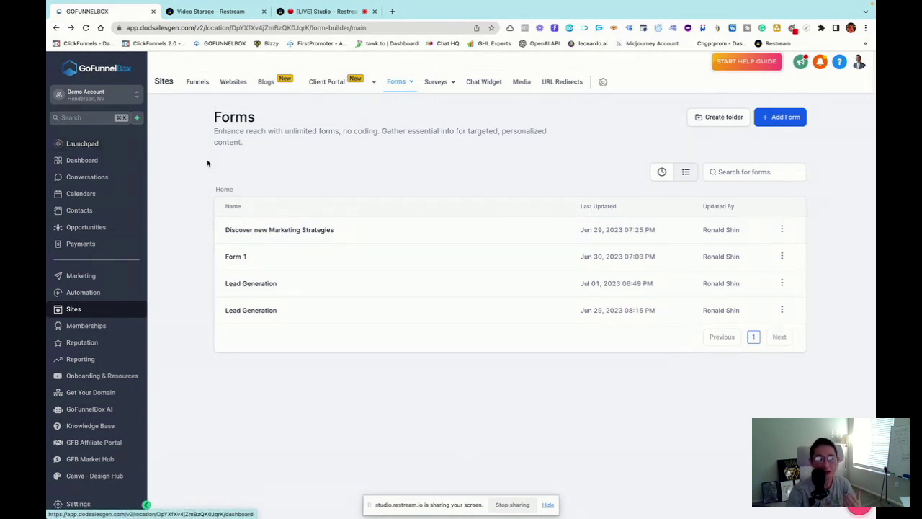
Step: Switch to the GOFUNNELBOX sub-account and filter Contacts to the GoFunnelBox Subscriber smart list
{"action": "left_click", "coordinate": [86, 95]}
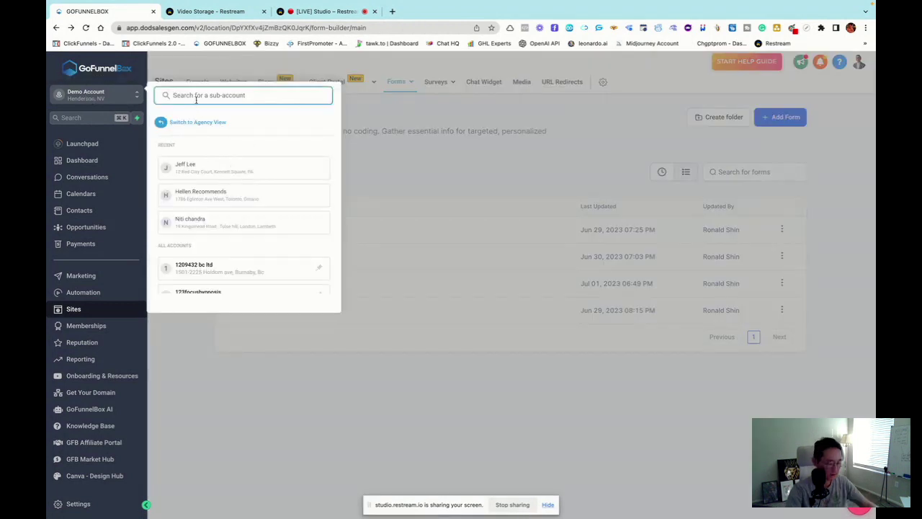
{"action": "type", "text": "go"}
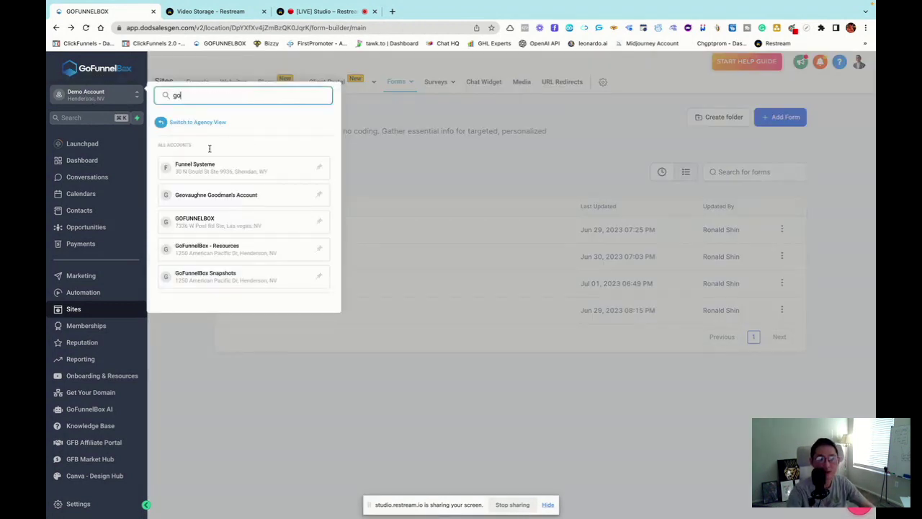
{"action": "left_click", "coordinate": [208, 223]}
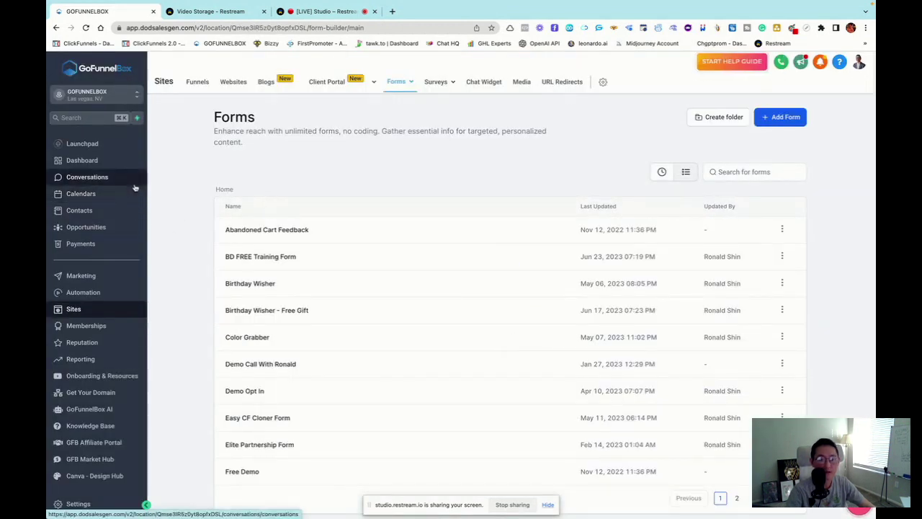
{"action": "left_click", "coordinate": [82, 210]}
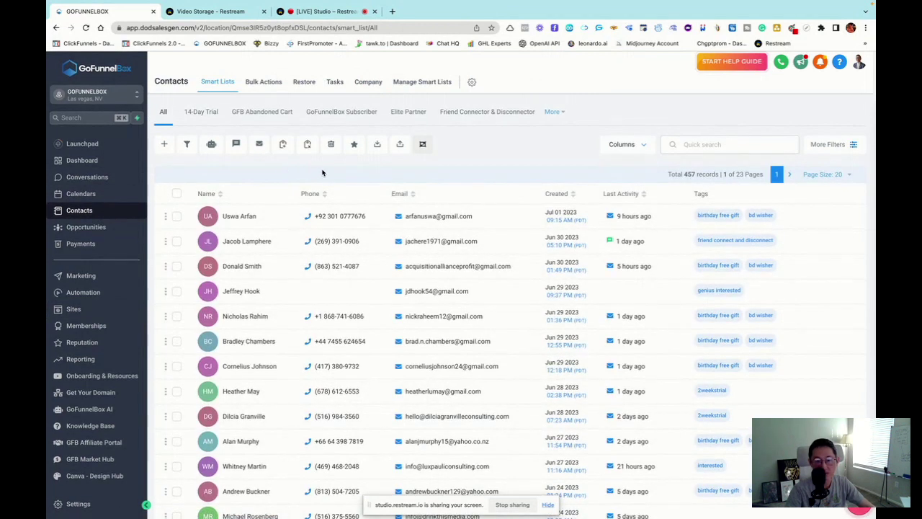
{"action": "left_click", "coordinate": [342, 113]}
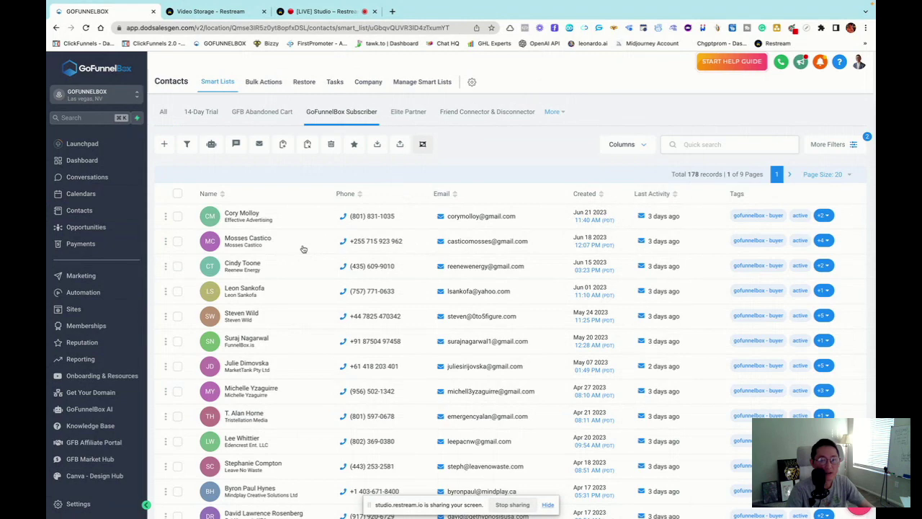
{"action": "scroll", "coordinate": [298, 246], "scroll_direction": "down", "scroll_amount": 1}
{"action": "scroll", "coordinate": [288, 242], "scroll_direction": "up", "scroll_amount": 1}
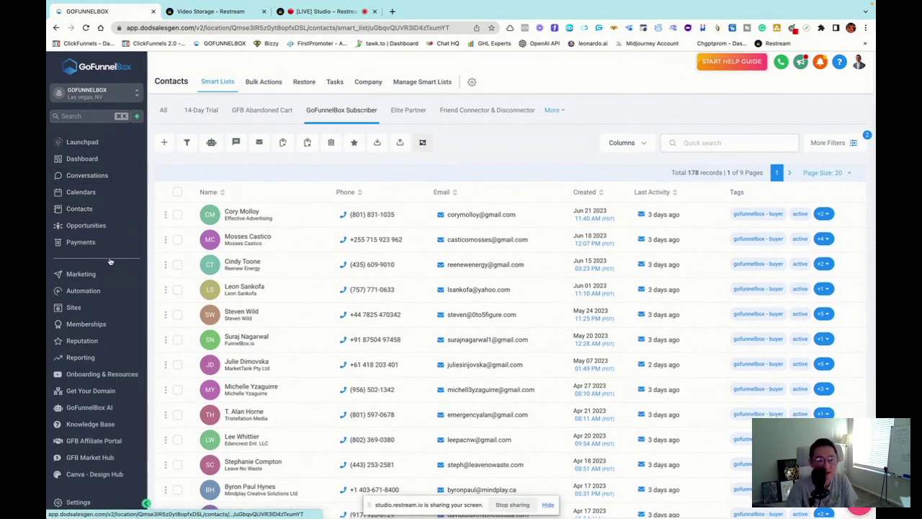
Step: Scroll through the Onboarding & Resources courses, then view GoFunnelBox AI and the help center
{"action": "left_click", "coordinate": [84, 378]}
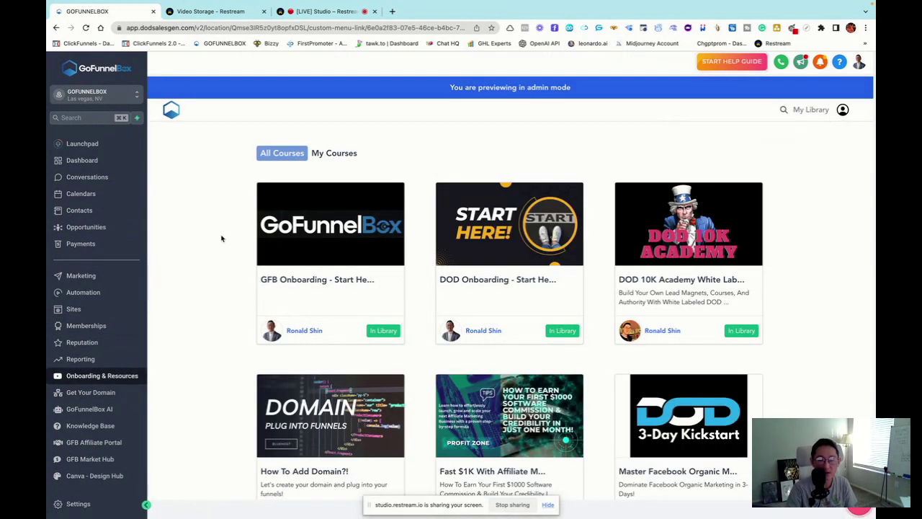
{"action": "scroll", "coordinate": [225, 243], "scroll_direction": "down", "scroll_amount": 5}
{"action": "scroll", "coordinate": [226, 240], "scroll_direction": "down", "scroll_amount": 5}
{"action": "scroll", "coordinate": [226, 238], "scroll_direction": "down", "scroll_amount": 4}
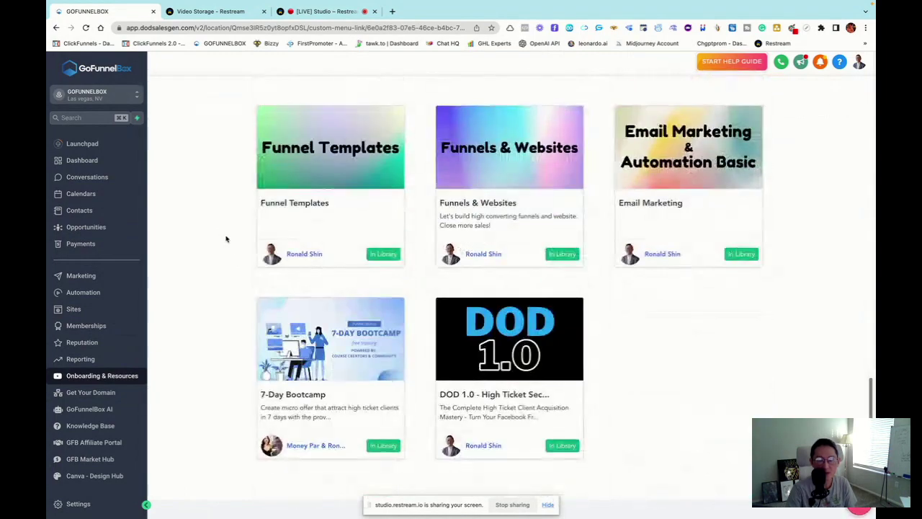
{"action": "scroll", "coordinate": [210, 177], "scroll_direction": "up", "scroll_amount": 8}
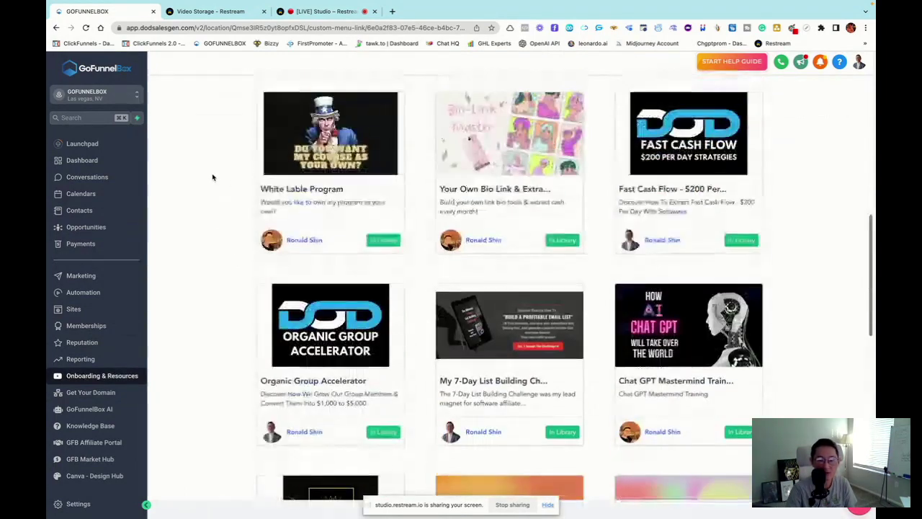
{"action": "scroll", "coordinate": [199, 202], "scroll_direction": "down", "scroll_amount": 4}
{"action": "scroll", "coordinate": [199, 202], "scroll_direction": "down", "scroll_amount": 3}
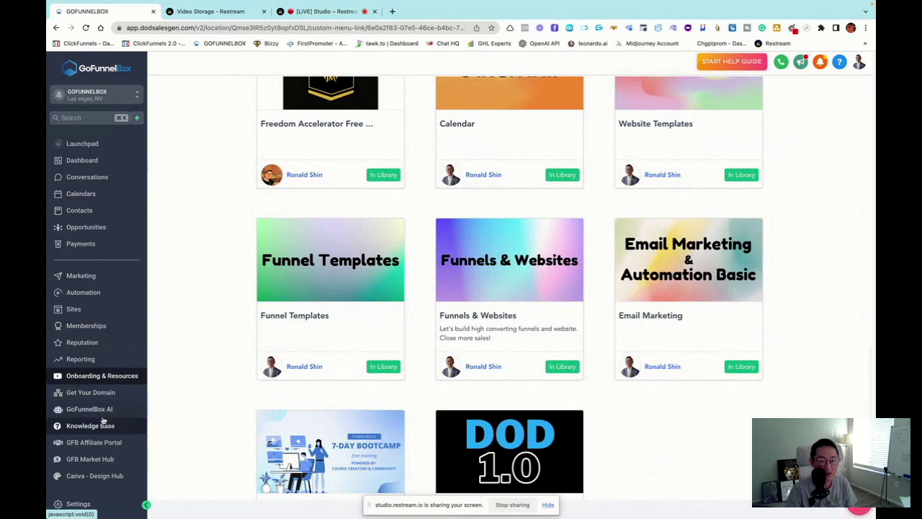
{"action": "left_click", "coordinate": [89, 409]}
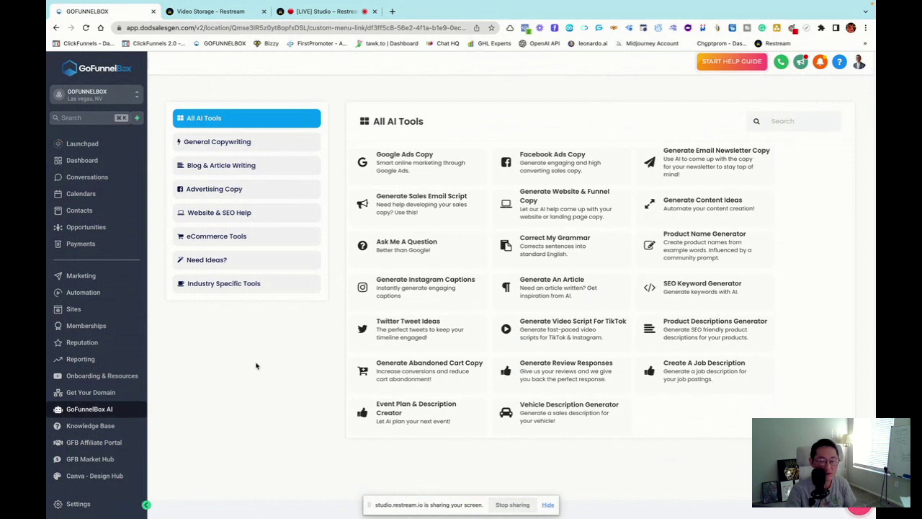
{"action": "left_click", "coordinate": [89, 427]}
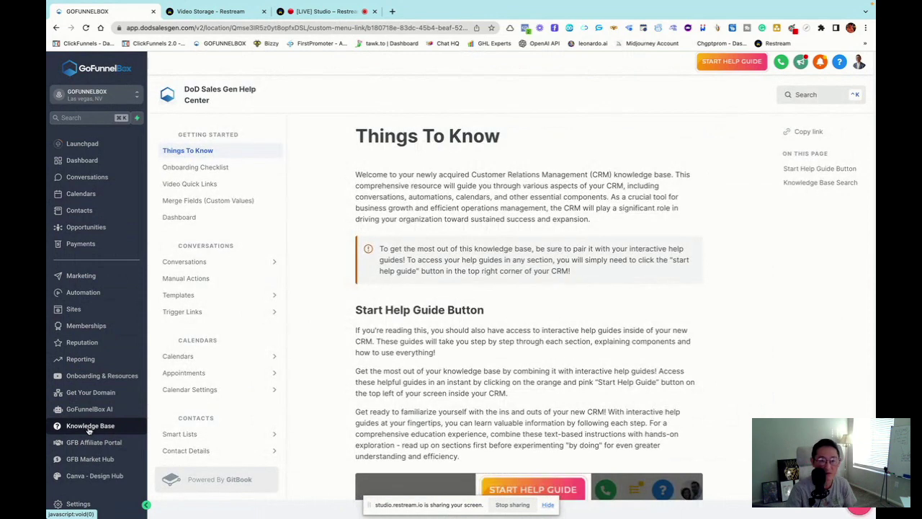
Step: Scroll down through the Help Center's Things To Know article
{"action": "scroll", "coordinate": [422, 288], "scroll_direction": "down", "scroll_amount": 5}
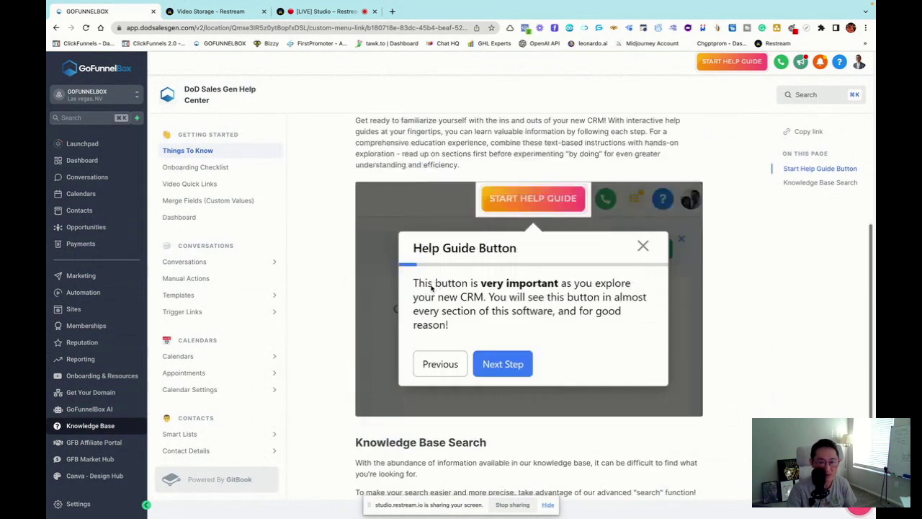
{"action": "scroll", "coordinate": [432, 288], "scroll_direction": "down", "scroll_amount": 3}
{"action": "scroll", "coordinate": [461, 288], "scroll_direction": "down", "scroll_amount": 3}
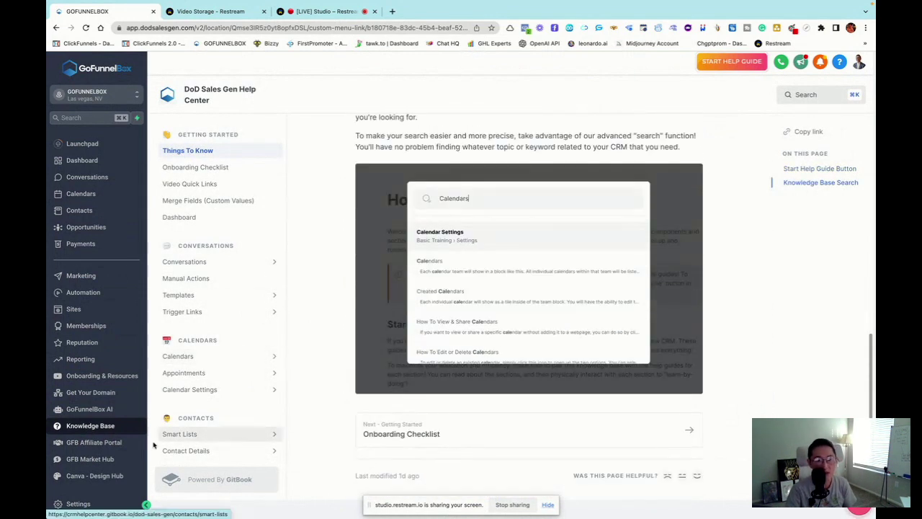
Step: Open and close the GFB Affiliate Portal dashboard twice, then go to the Market Place
{"action": "left_click", "coordinate": [96, 443]}
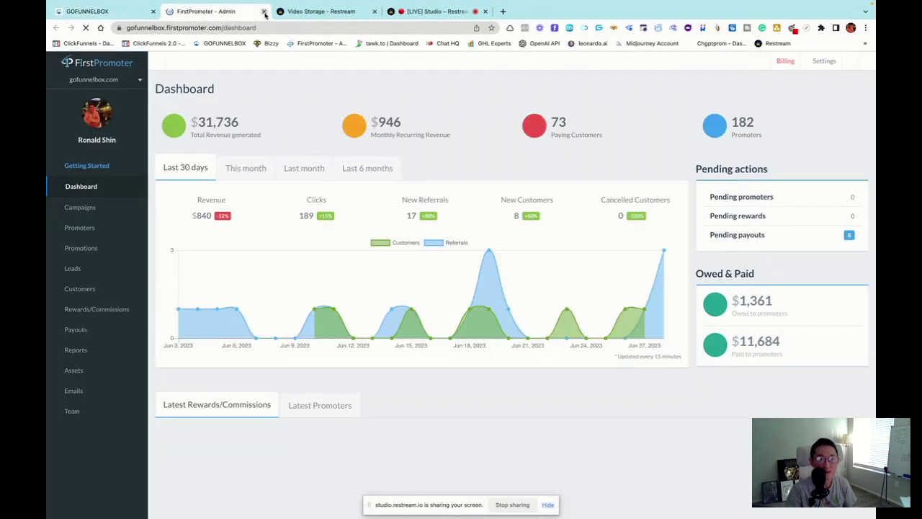
{"action": "left_click", "coordinate": [263, 11]}
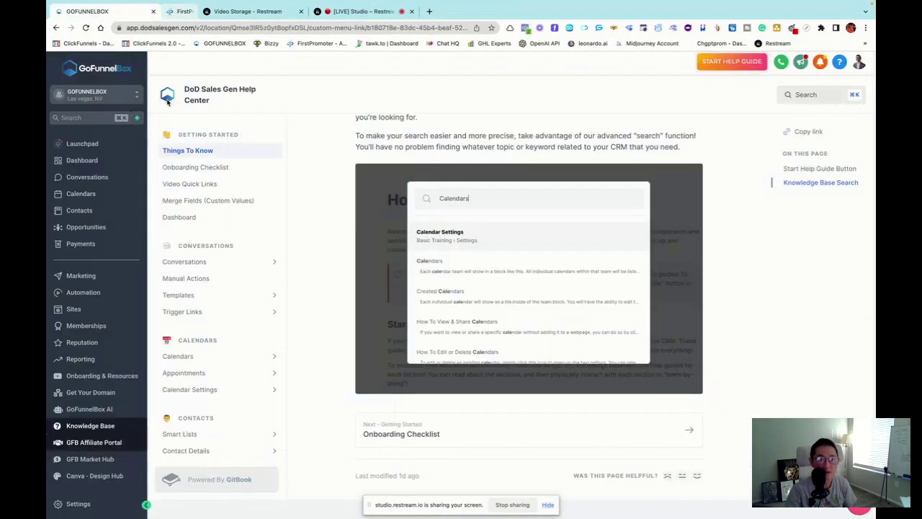
{"action": "left_click", "coordinate": [92, 440]}
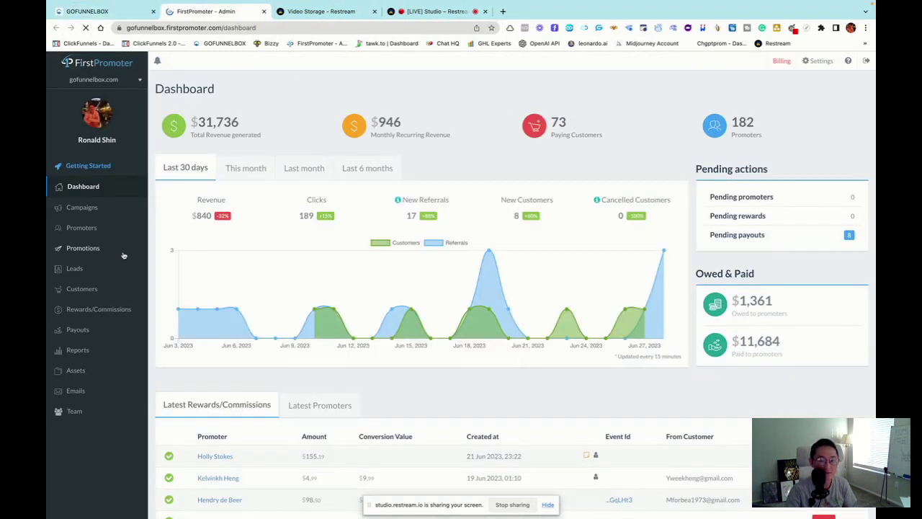
{"action": "key", "text": "ctrl+w"}
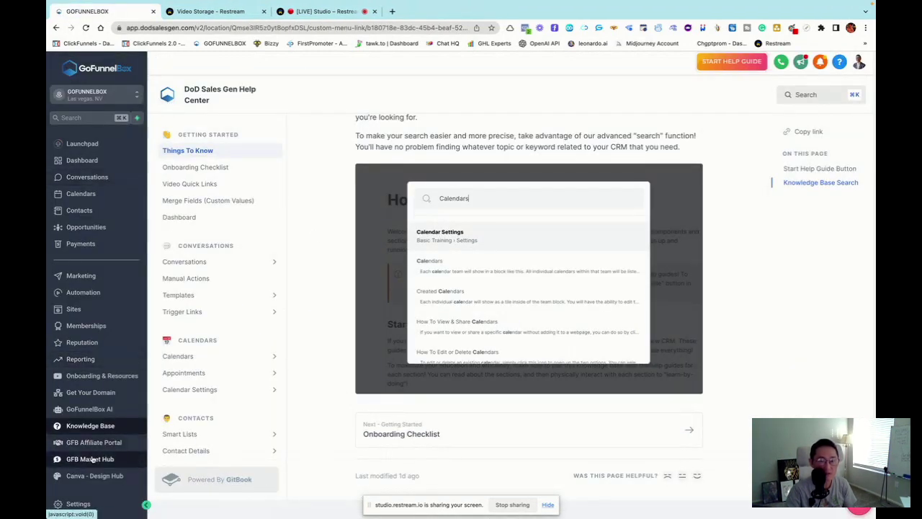
{"action": "left_click", "coordinate": [98, 460]}
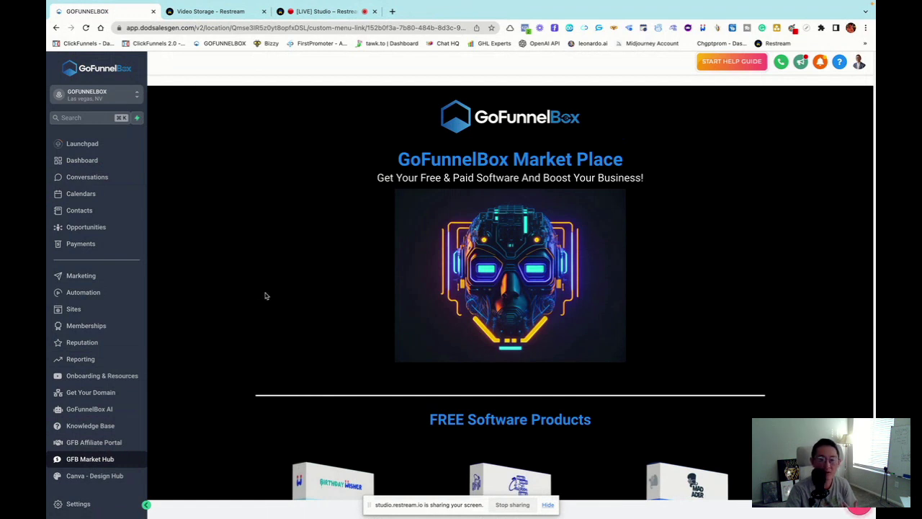
Step: Browse the free and paid software, including Group Monkey and Genius Messenger, then return to the top
{"action": "scroll", "coordinate": [263, 294], "scroll_direction": "down", "scroll_amount": 3}
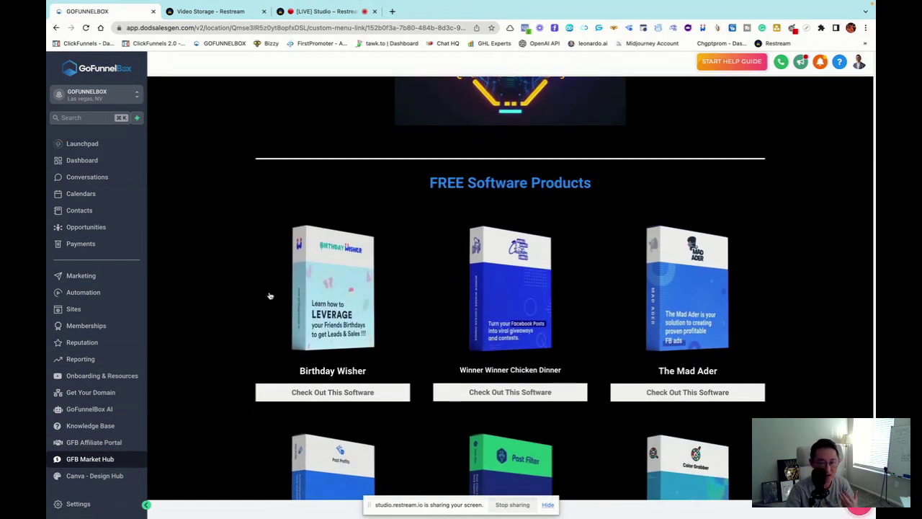
{"action": "scroll", "coordinate": [268, 295], "scroll_direction": "down", "scroll_amount": 1}
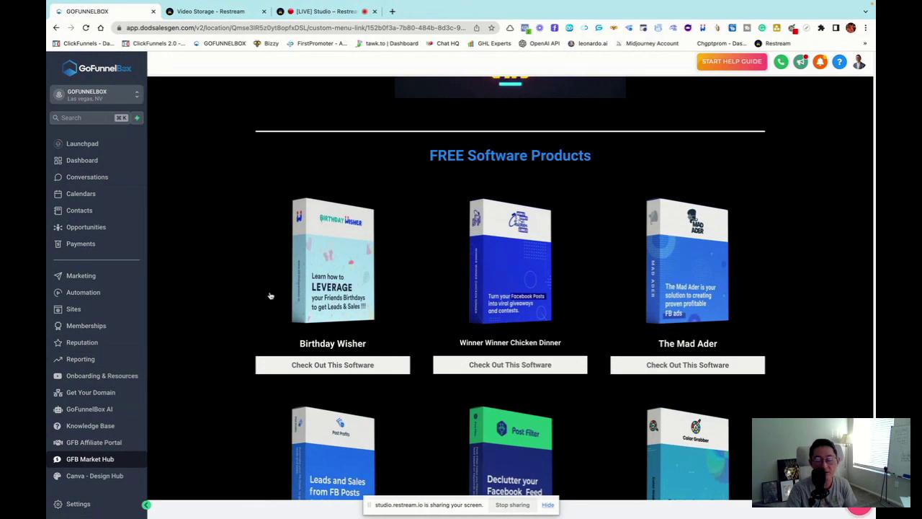
{"action": "scroll", "coordinate": [268, 294], "scroll_direction": "down", "scroll_amount": 1}
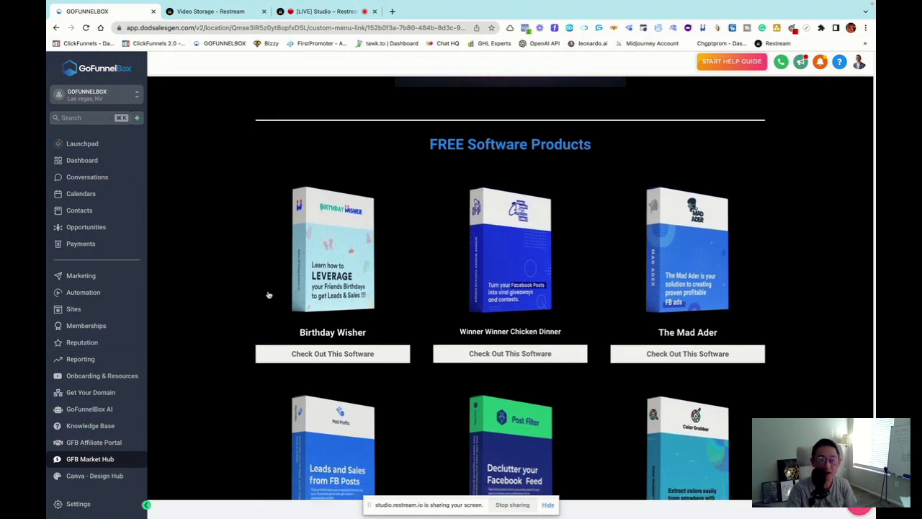
{"action": "scroll", "coordinate": [266, 294], "scroll_direction": "down", "scroll_amount": 3}
{"action": "scroll", "coordinate": [265, 293], "scroll_direction": "down", "scroll_amount": 2}
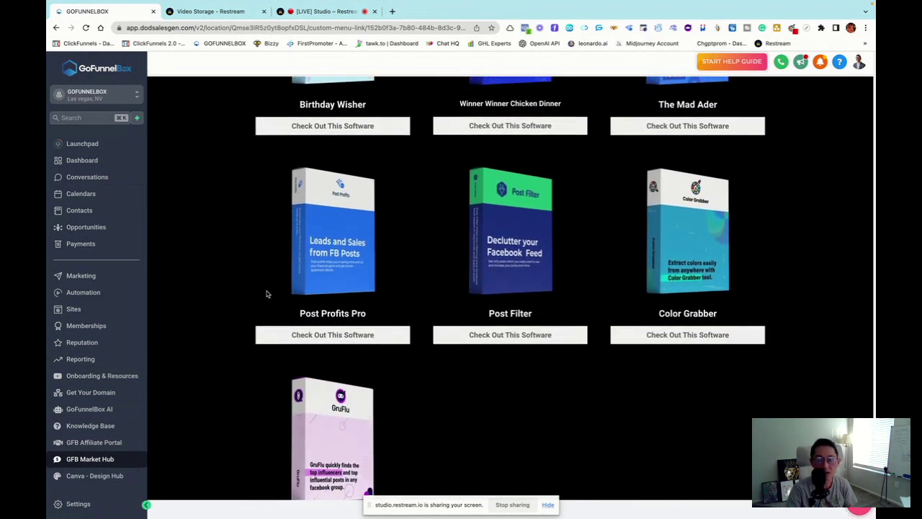
{"action": "scroll", "coordinate": [265, 293], "scroll_direction": "up", "scroll_amount": 4}
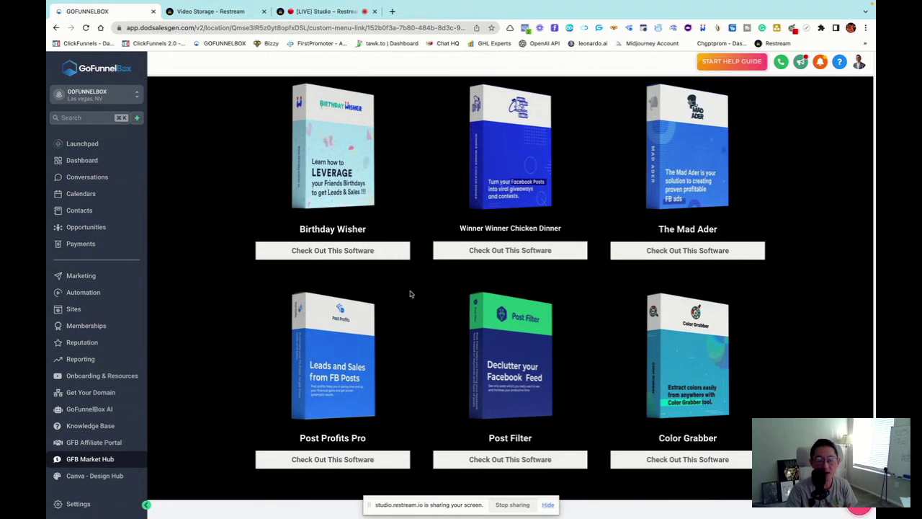
{"action": "scroll", "coordinate": [410, 293], "scroll_direction": "down", "scroll_amount": 5}
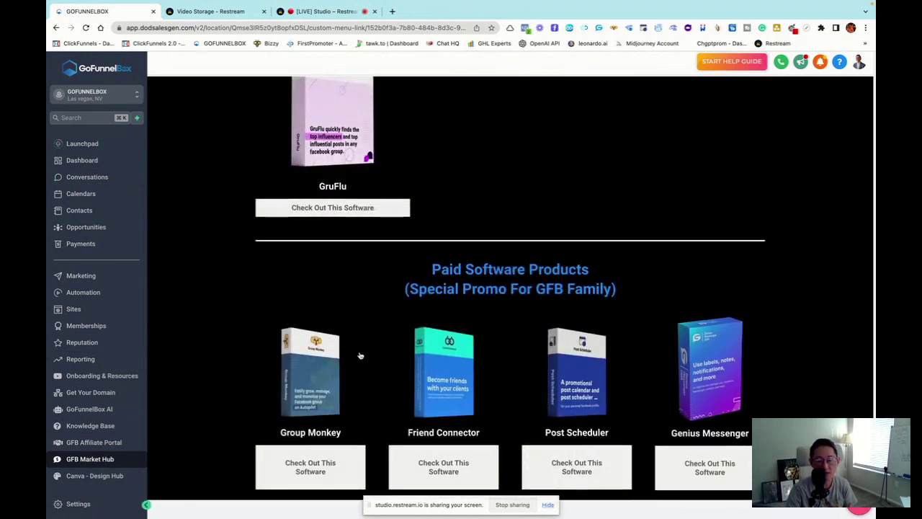
{"action": "scroll", "coordinate": [358, 353], "scroll_direction": "down", "scroll_amount": 1}
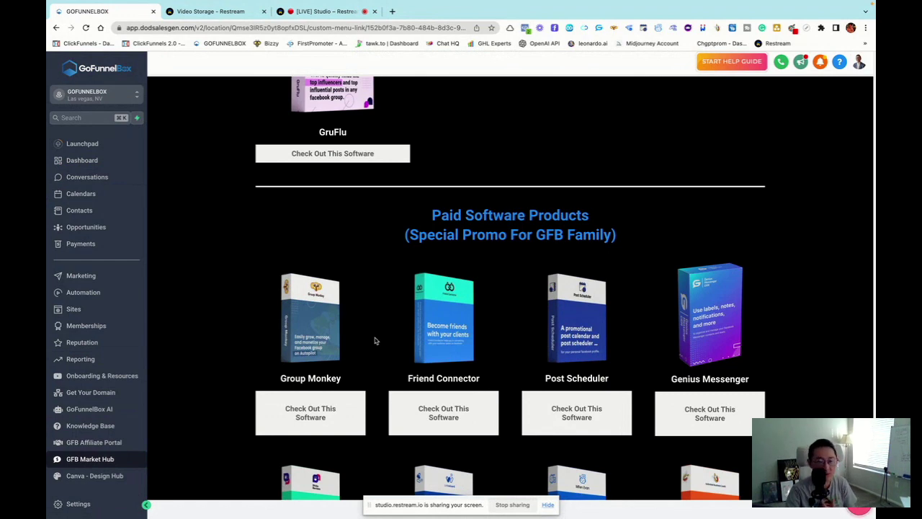
{"action": "scroll", "coordinate": [375, 341], "scroll_direction": "up", "scroll_amount": 2}
{"action": "scroll", "coordinate": [375, 339], "scroll_direction": "up", "scroll_amount": 2}
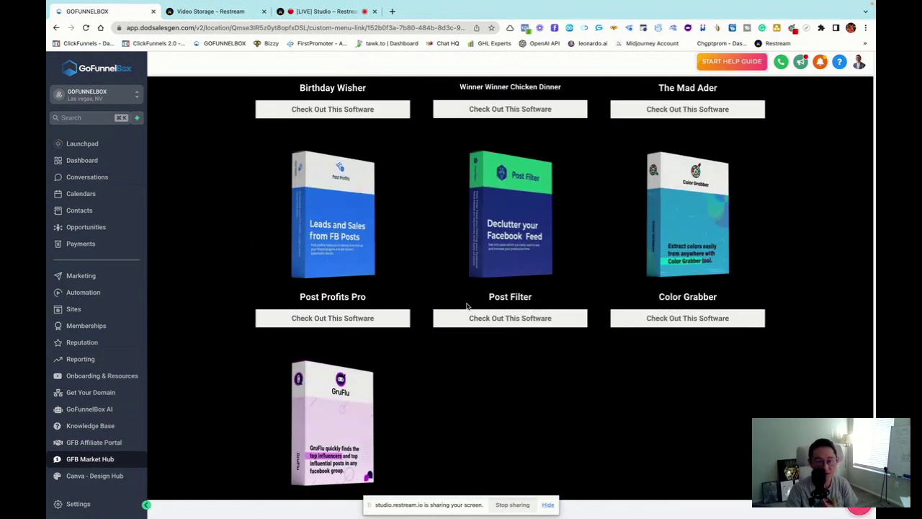
{"action": "scroll", "coordinate": [468, 306], "scroll_direction": "up", "scroll_amount": 2}
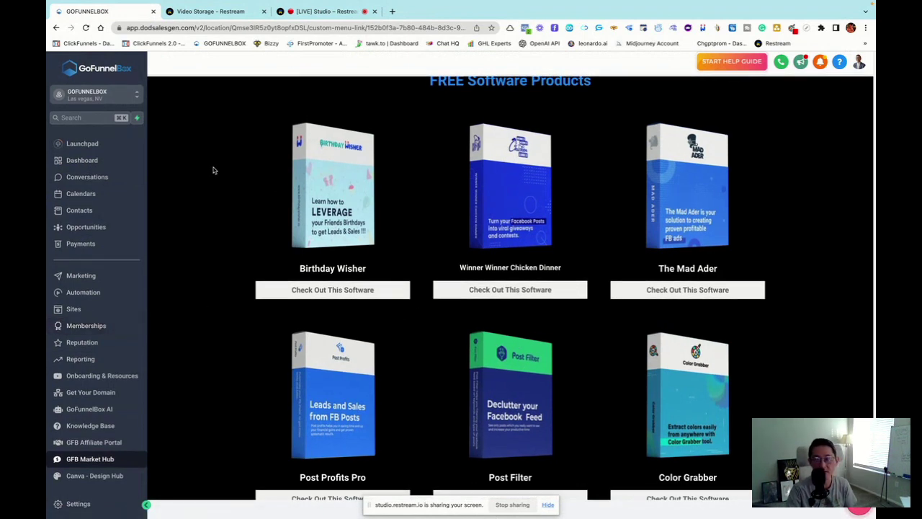
{"action": "scroll", "coordinate": [234, 194], "scroll_direction": "up", "scroll_amount": 1}
{"action": "scroll", "coordinate": [231, 188], "scroll_direction": "up", "scroll_amount": 3}
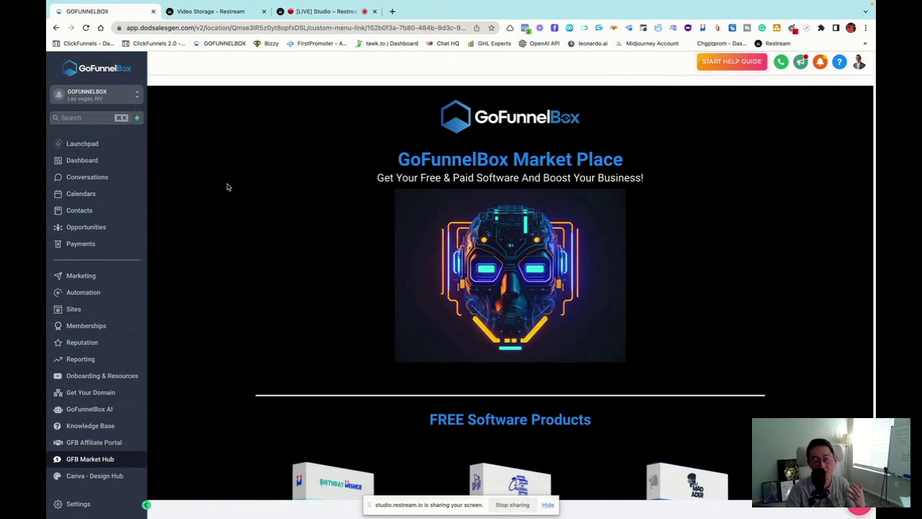